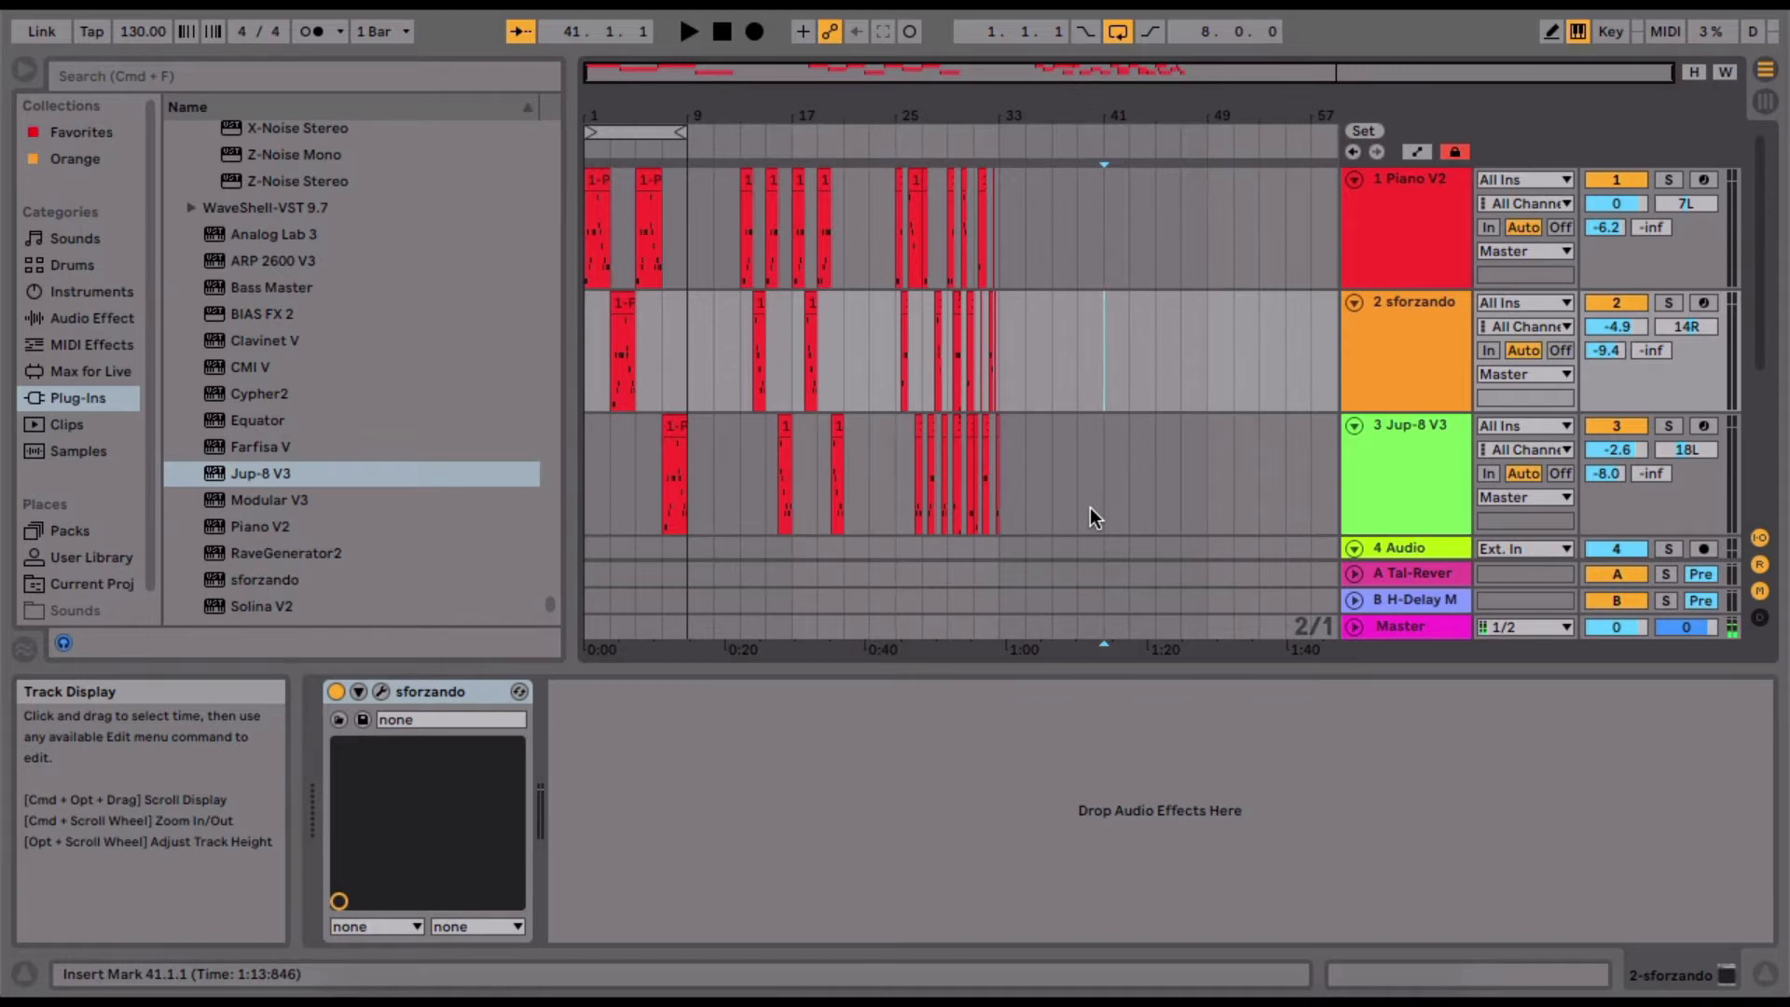
Mute the sforzando and Jup-8 V3 tracks, leaving Piano V2 active for the opening eight bars
drag(623, 75, 623, 224)
scroll(817, 294, left, 5)
drag(653, 77, 653, 16)
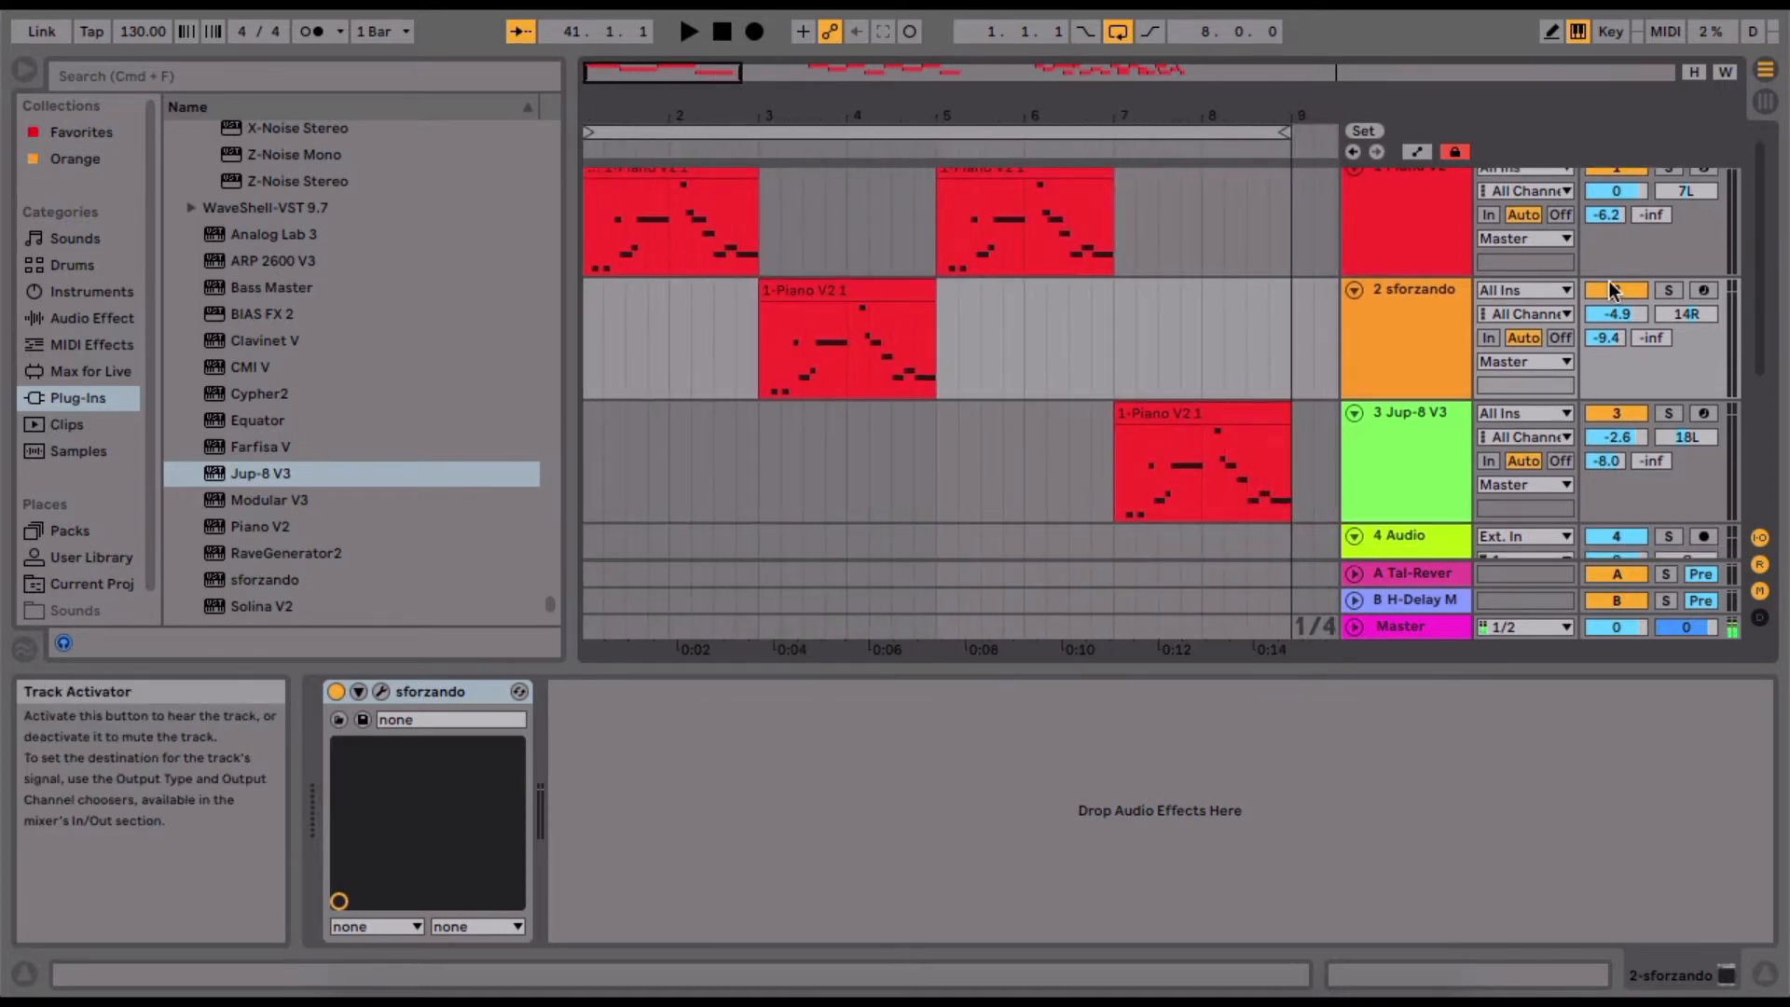
click(1608, 289)
click(1617, 413)
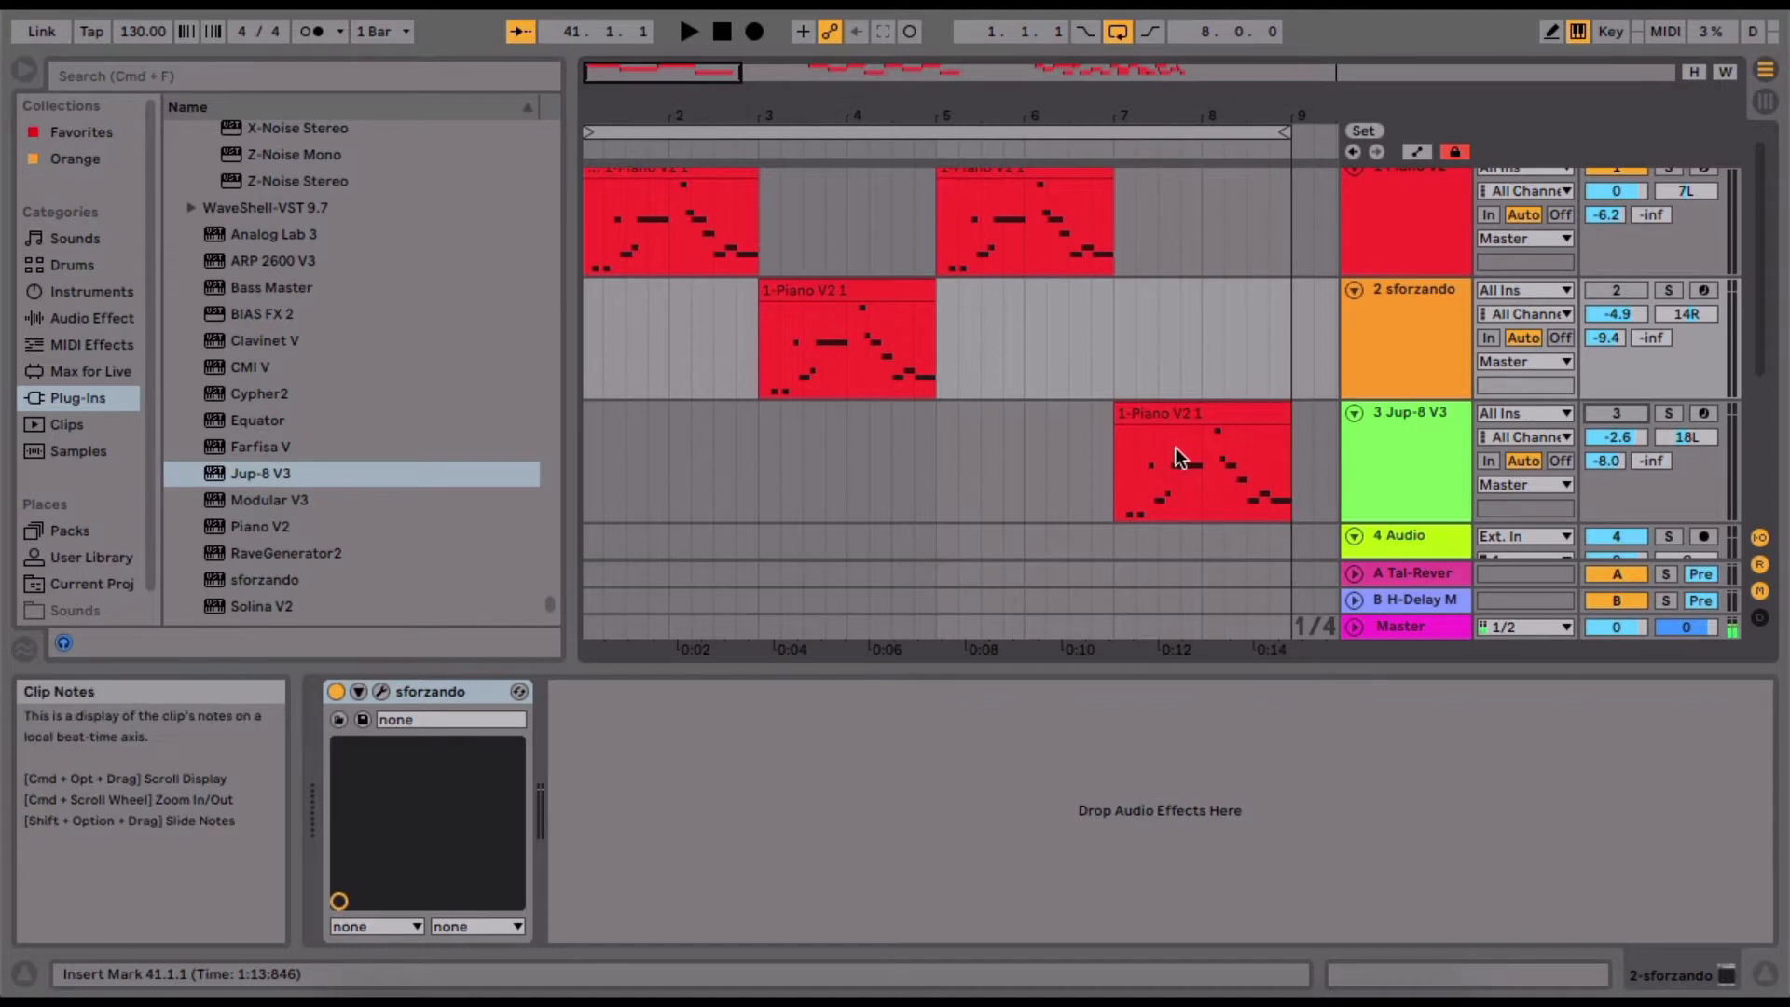
scroll(1242, 378, up, 1)
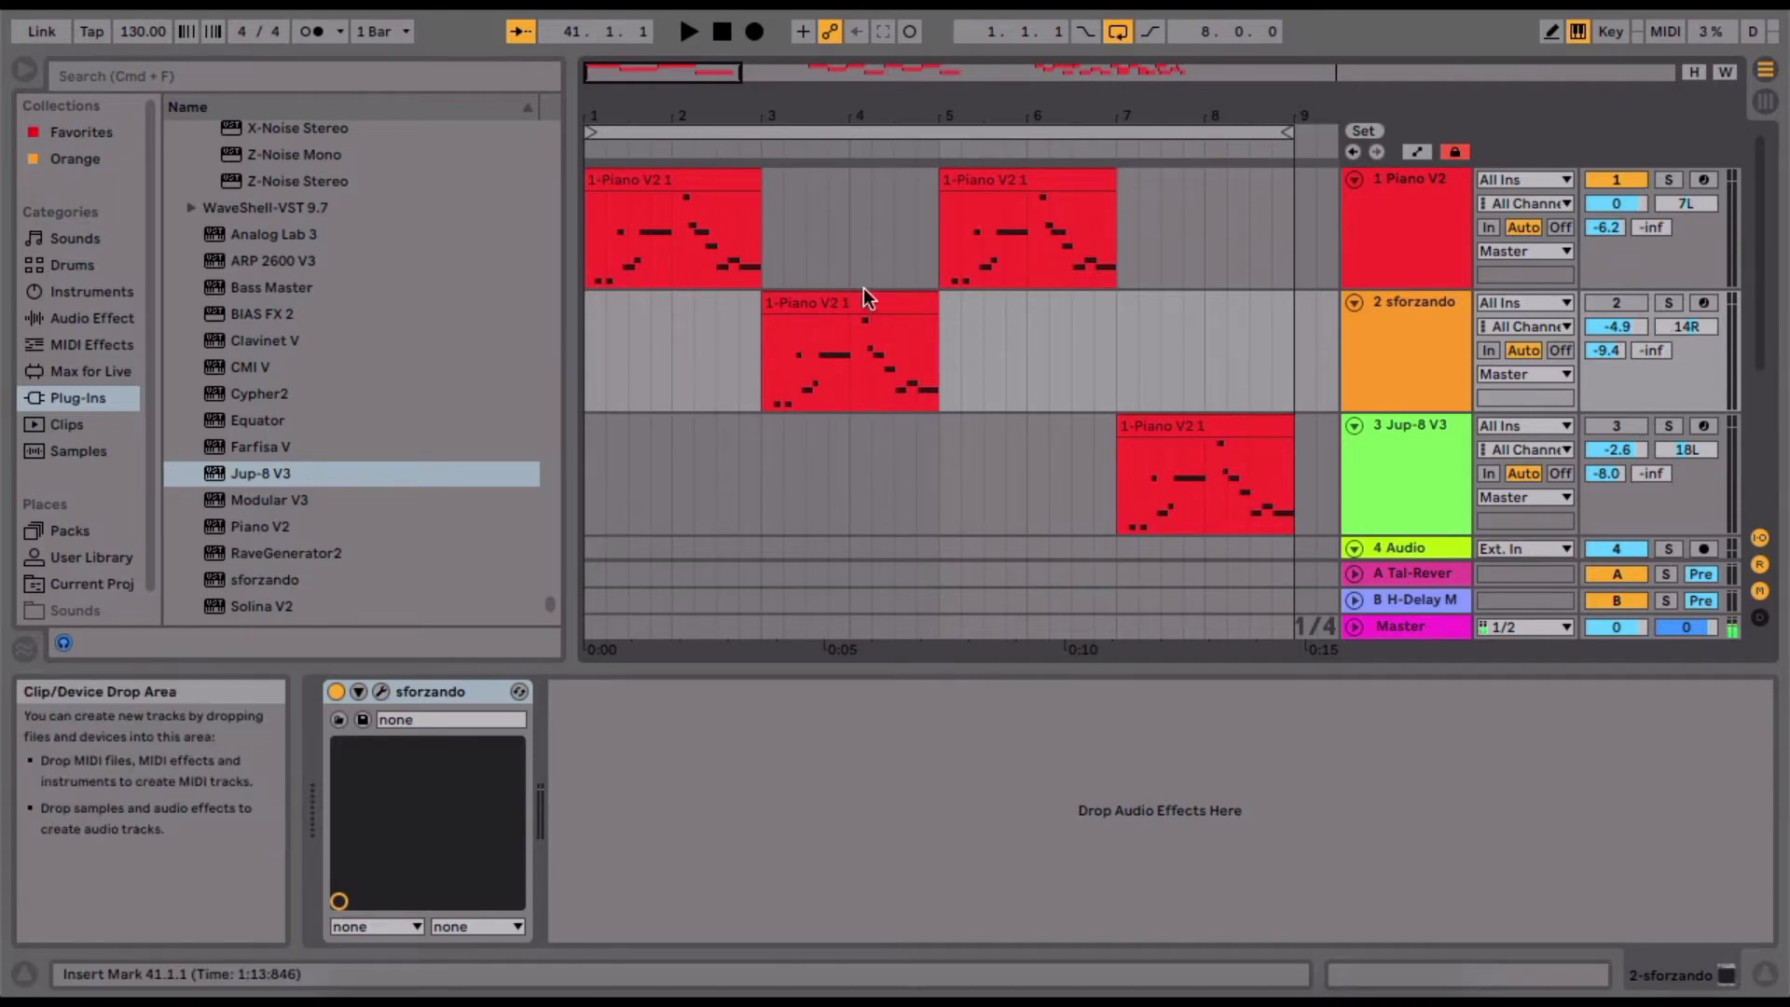
Play the opening eight-bar section from bar 1 and stop playback
click(723, 32)
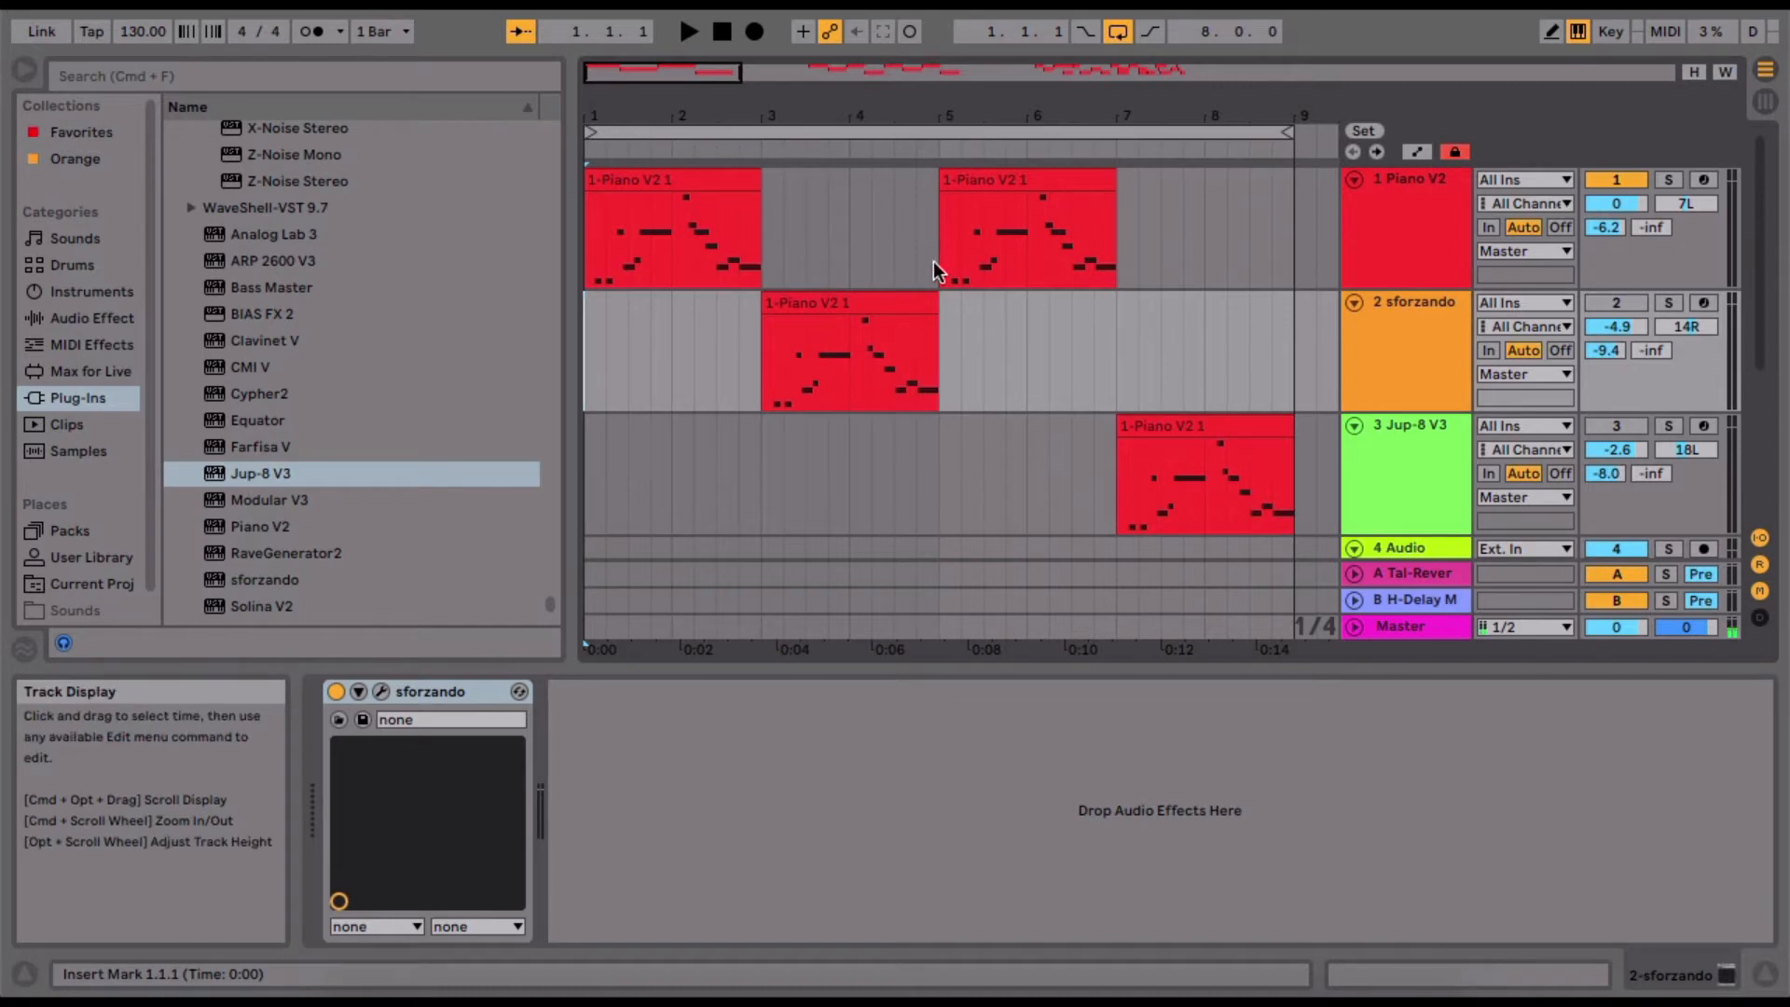
key(space)
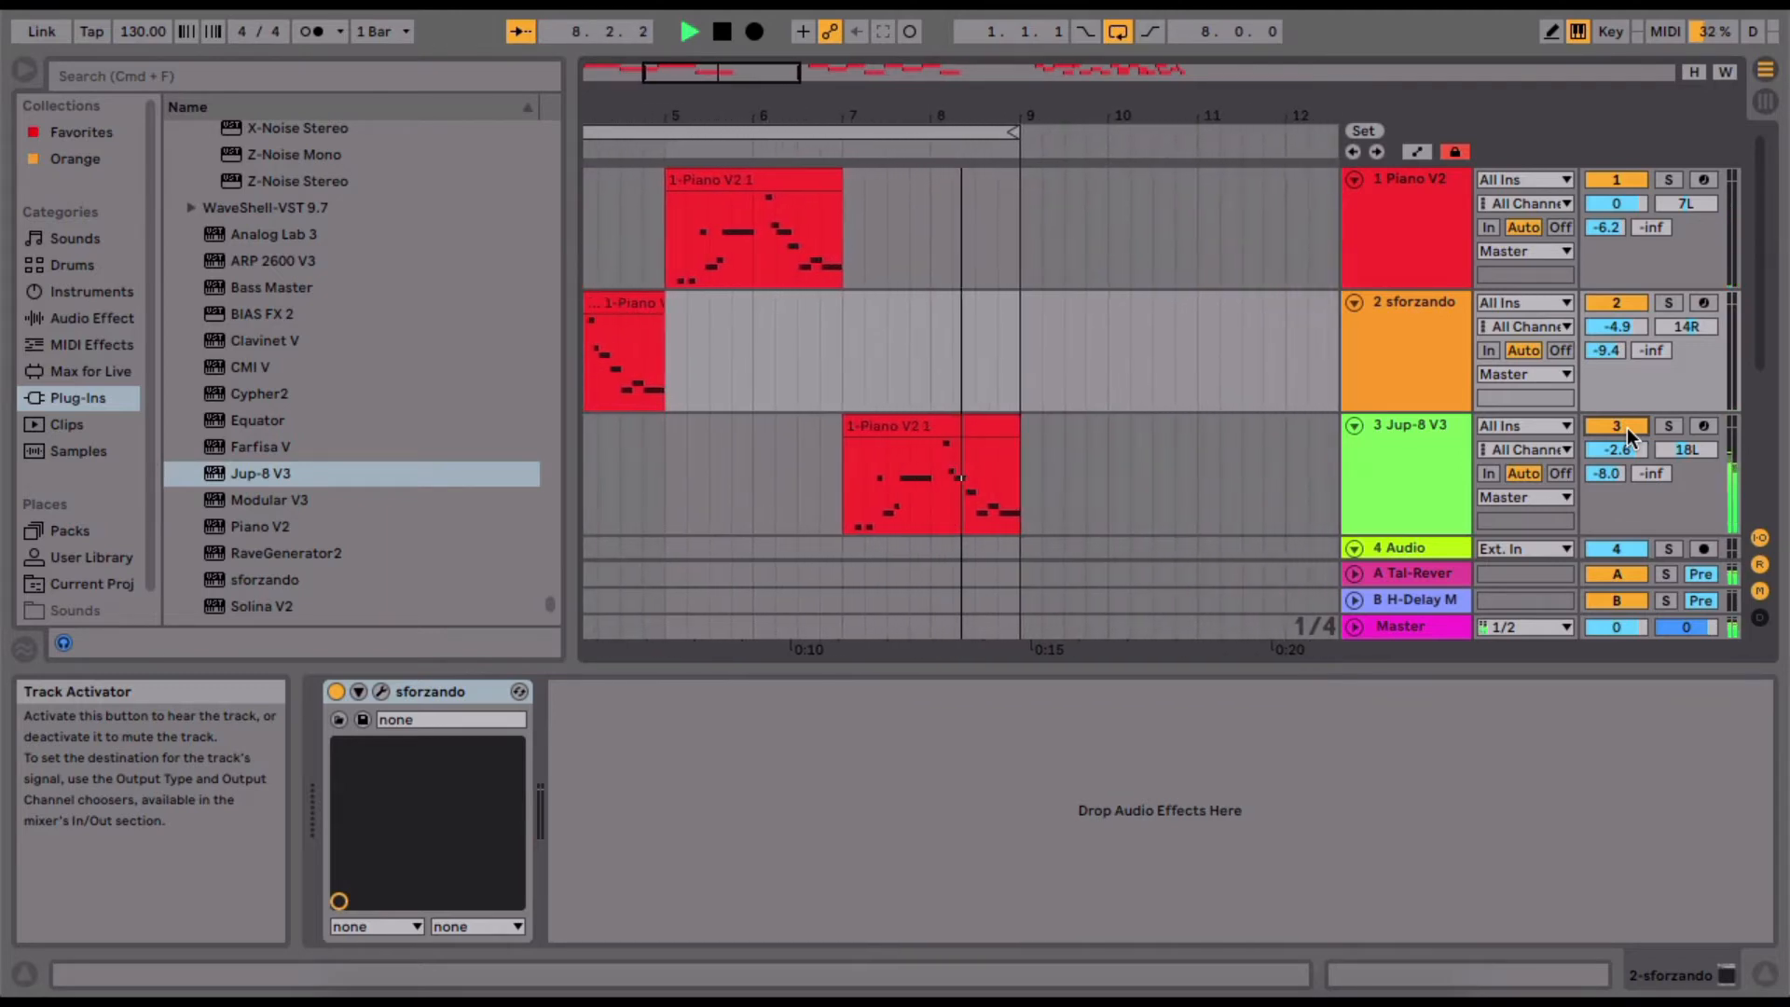
key(space)
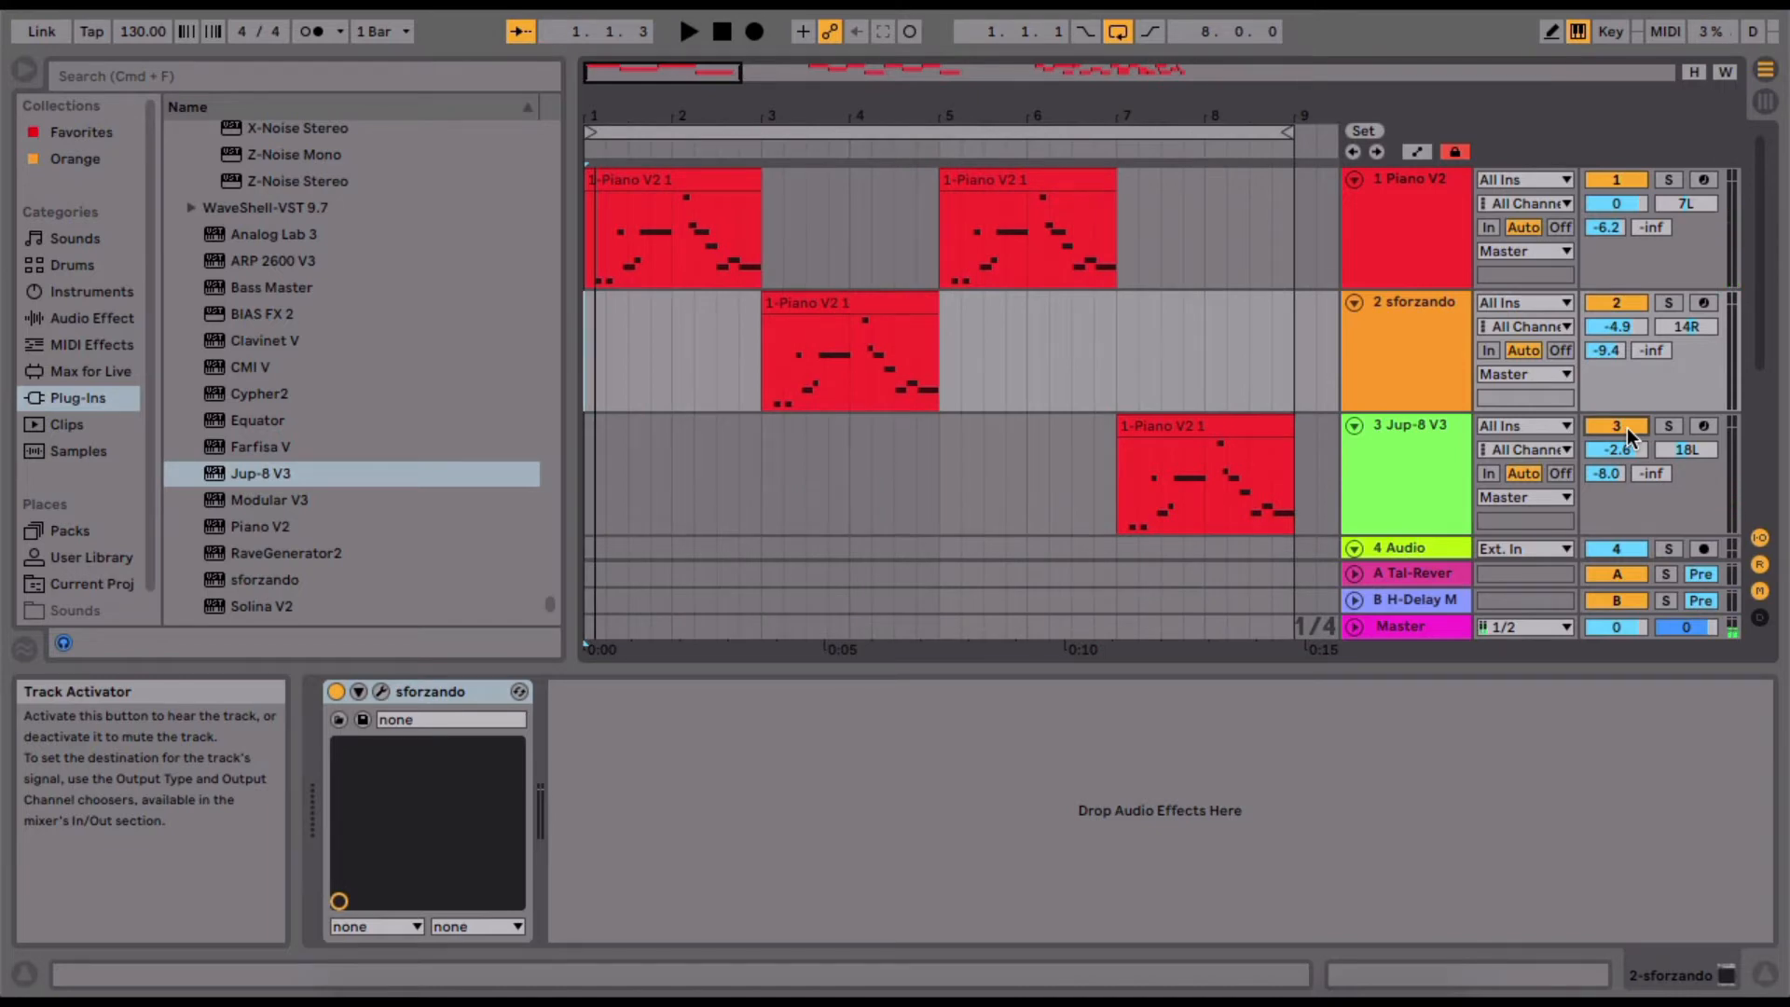
Select bars 13 to 21 on the sforzando track and set the loop to that eight-bar range
drag(702, 90, 701, 84)
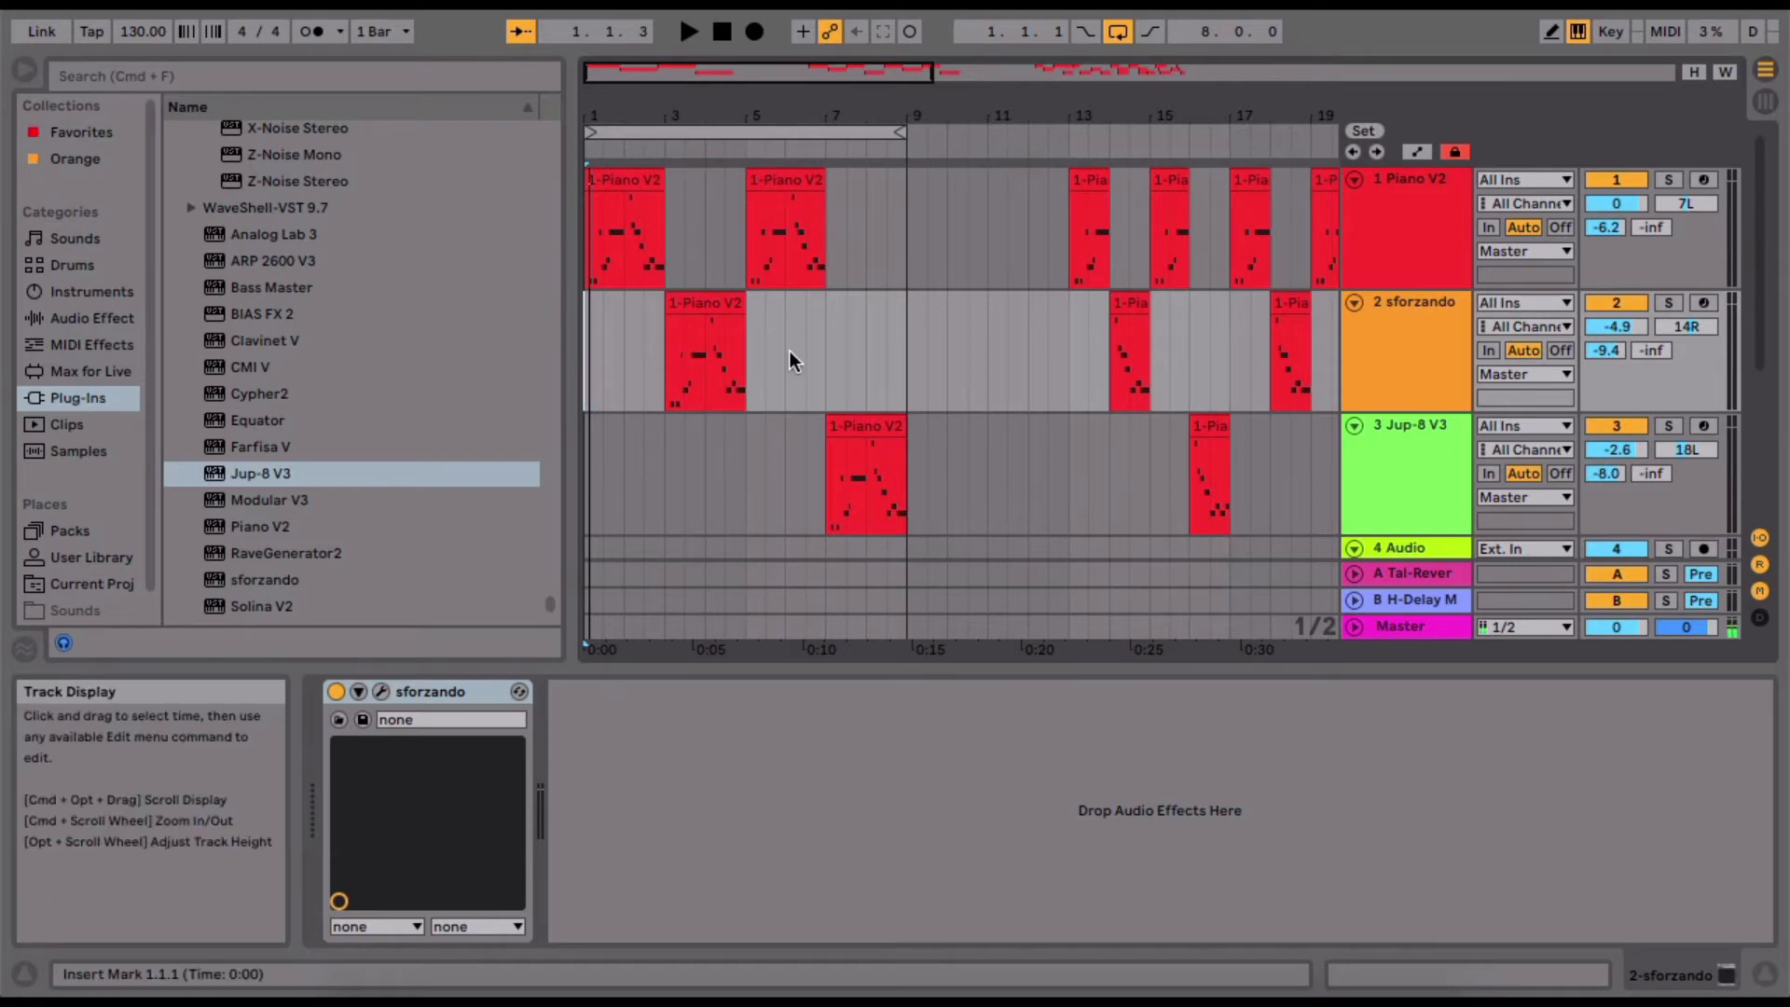
scroll(1055, 323, right, 4)
scroll(1055, 323, left, 4)
scroll(1063, 310, down, 1)
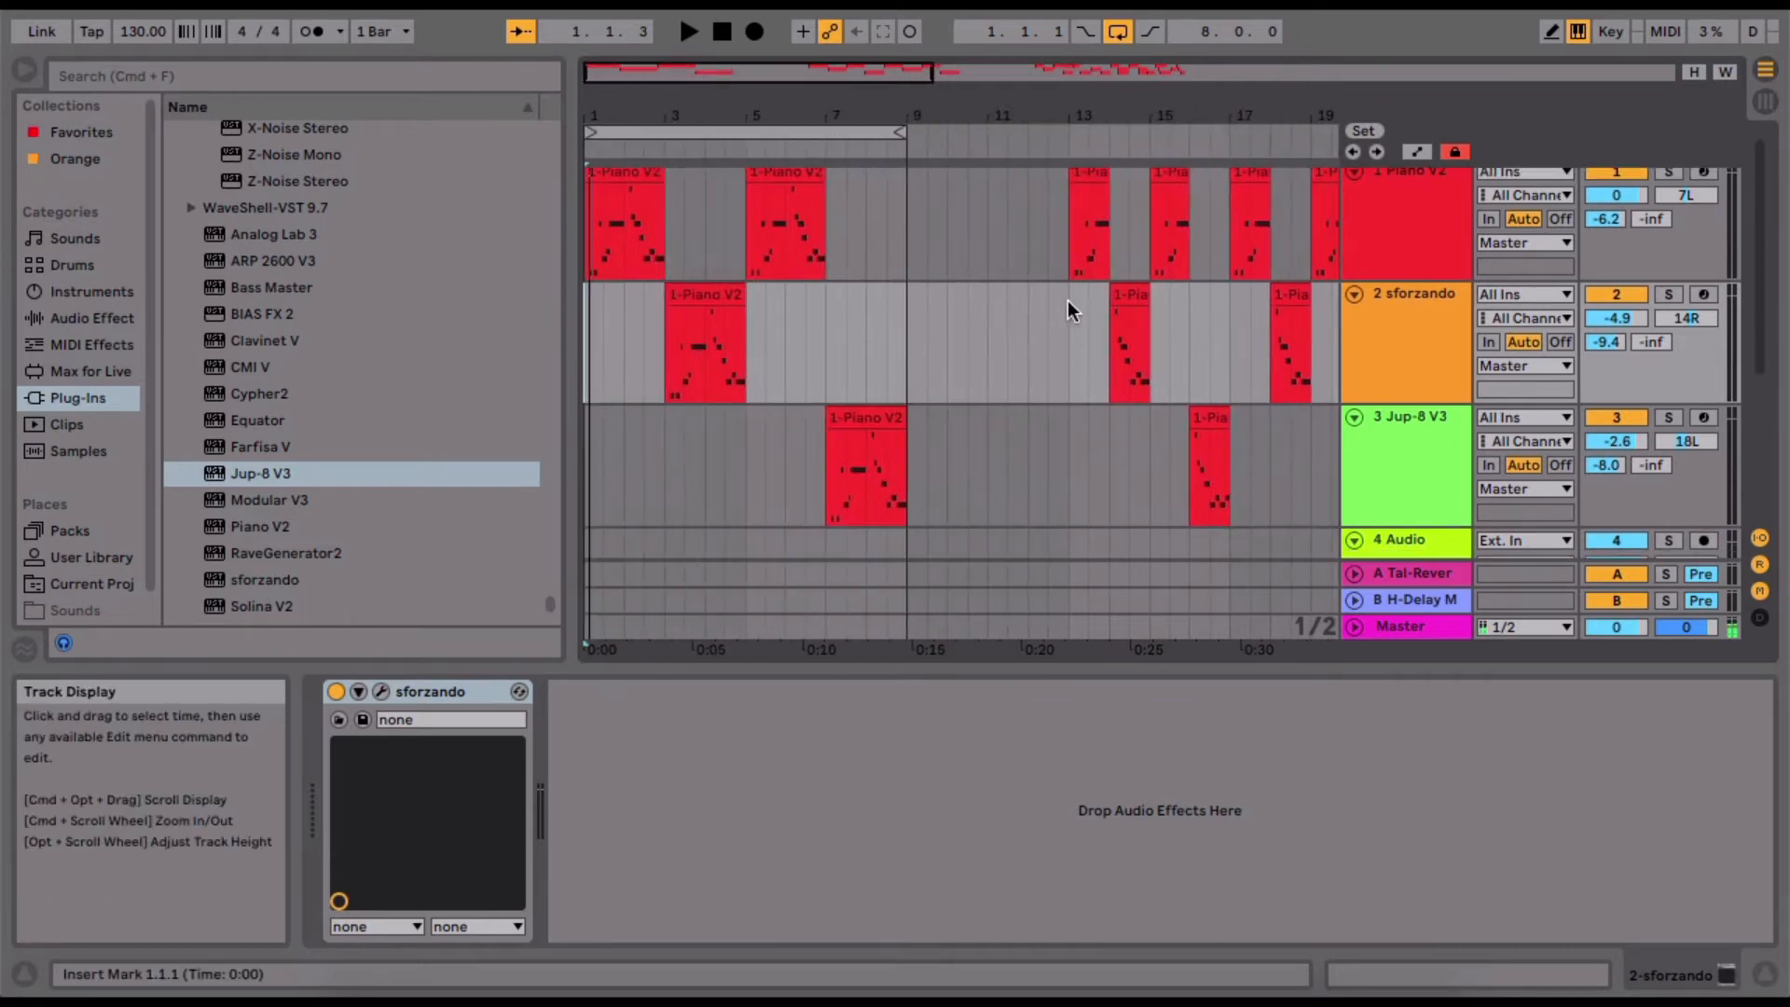
drag(729, 132, 999, 197)
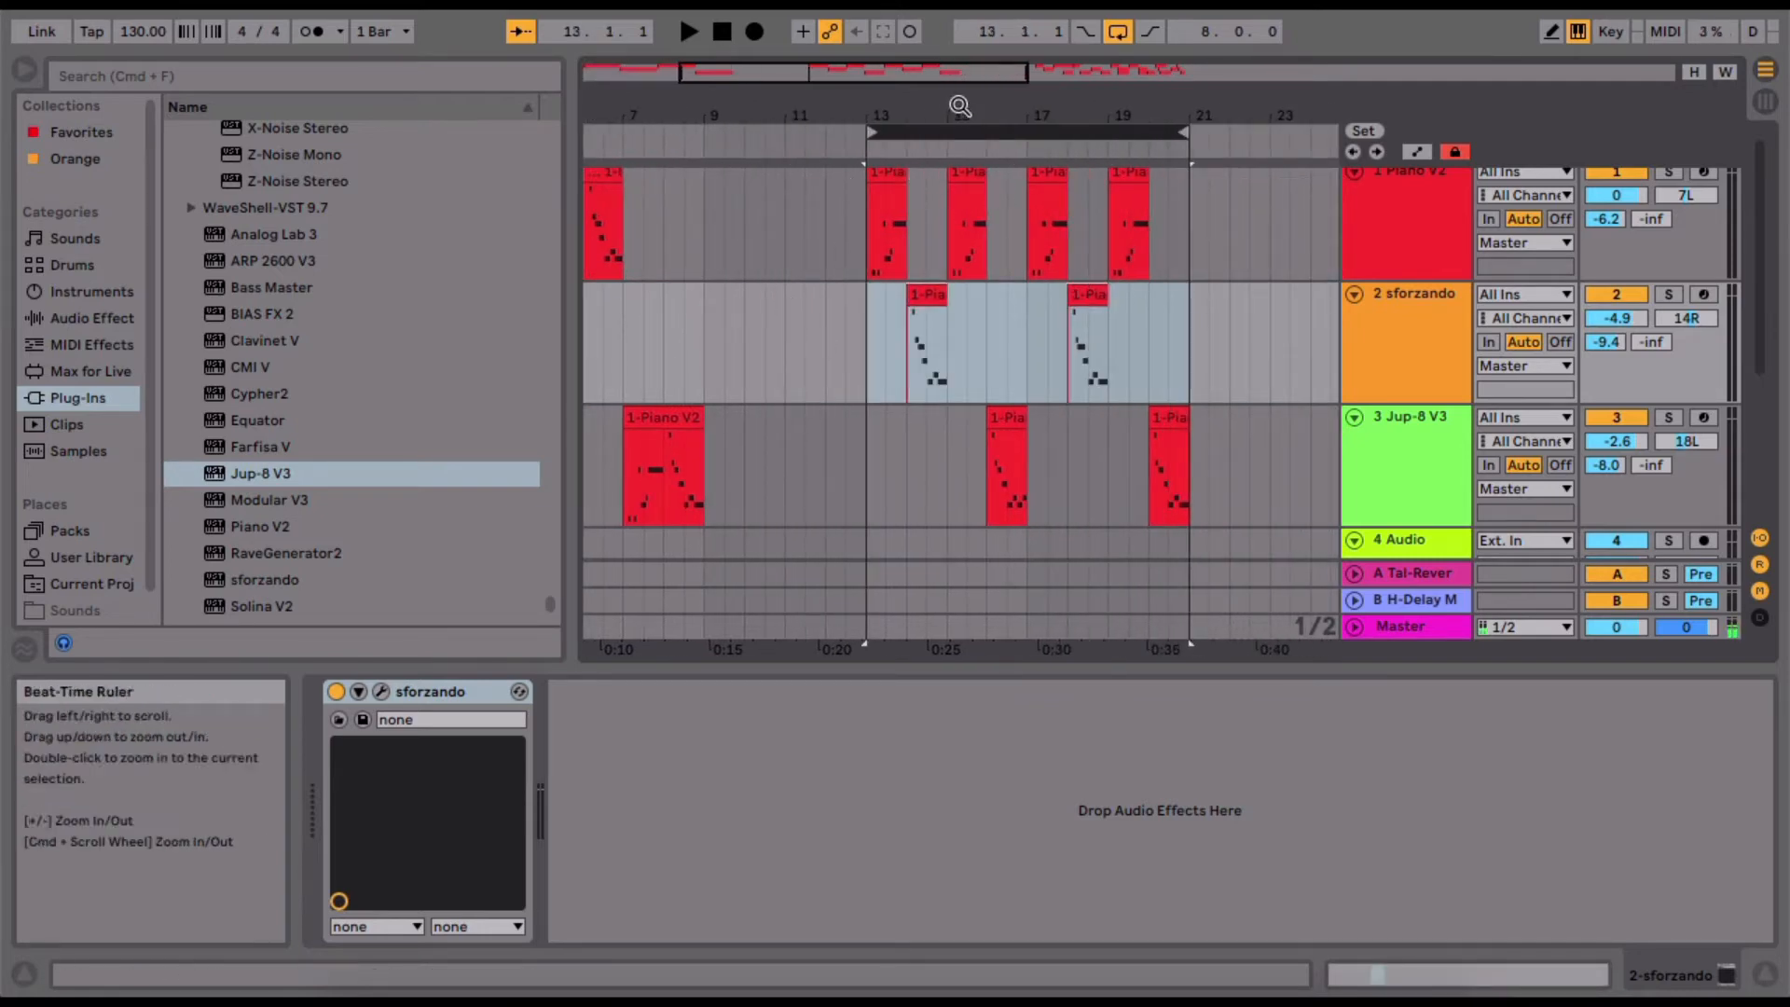
drag(903, 74, 904, 115)
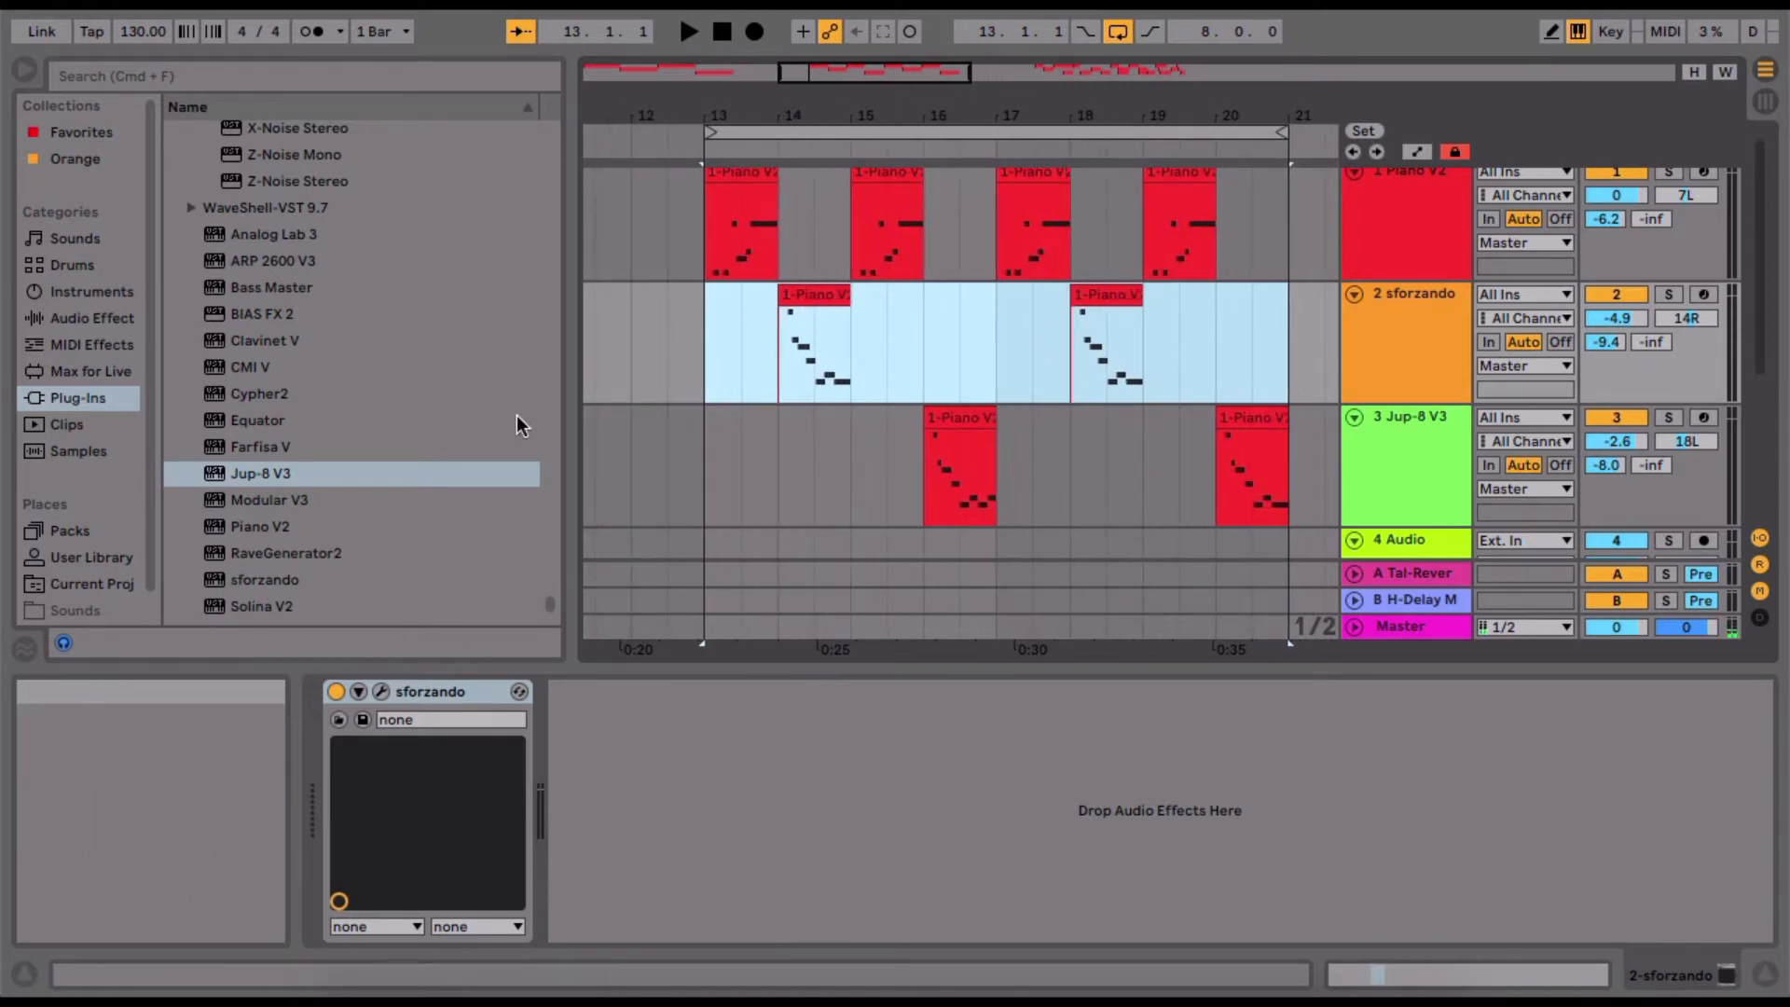
Compare the opening clips with the second section, and play that section from 13.1.1 on the Piano V2 track
scroll(675, 231, left, 8)
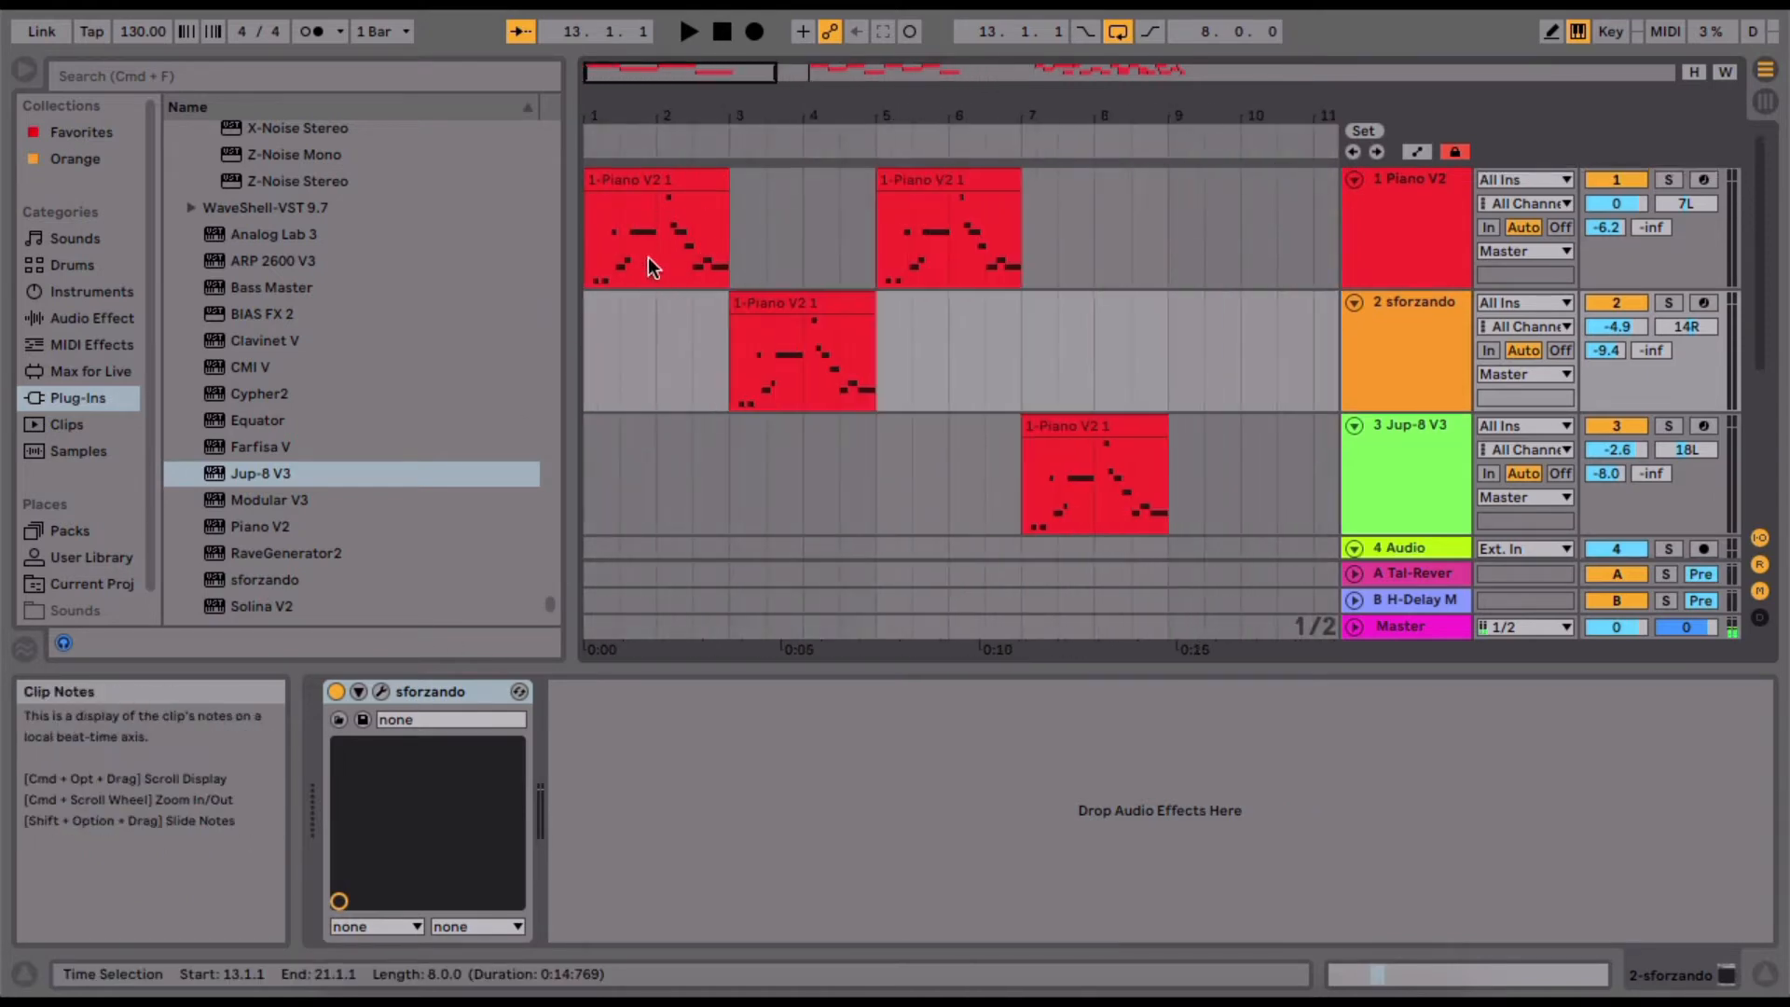
scroll(871, 198, right, 8)
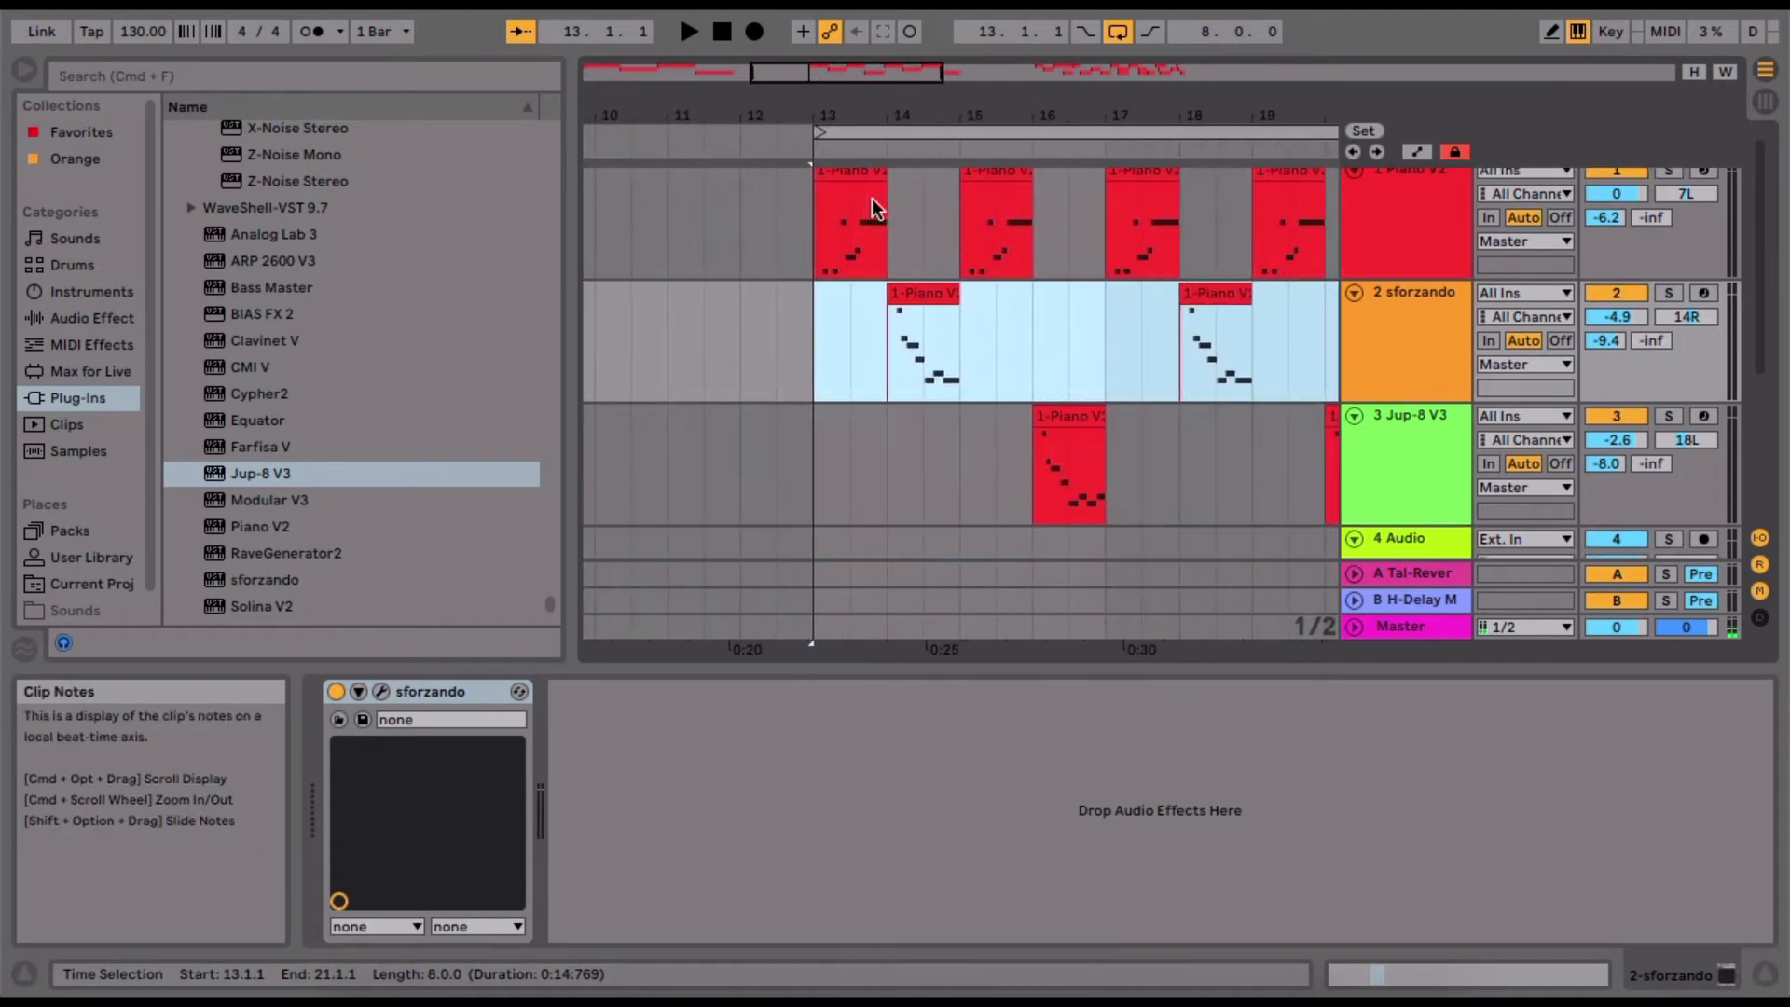
click(802, 250)
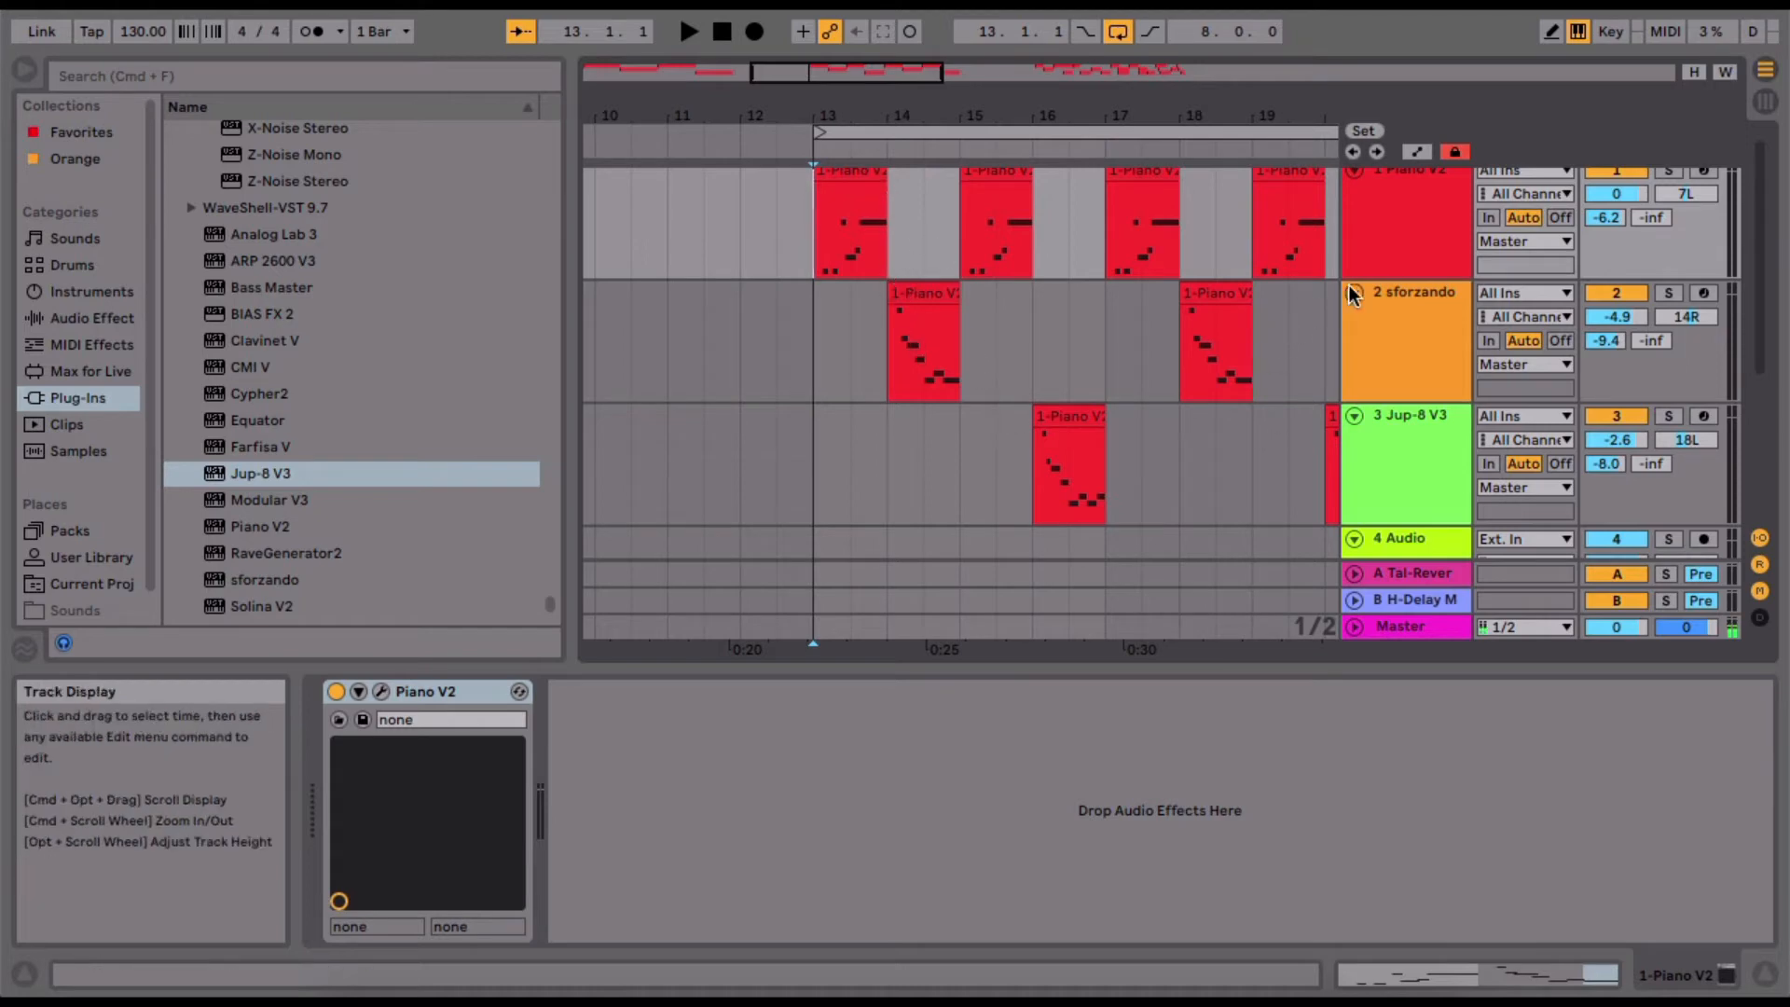
scroll(893, 407, right, 3)
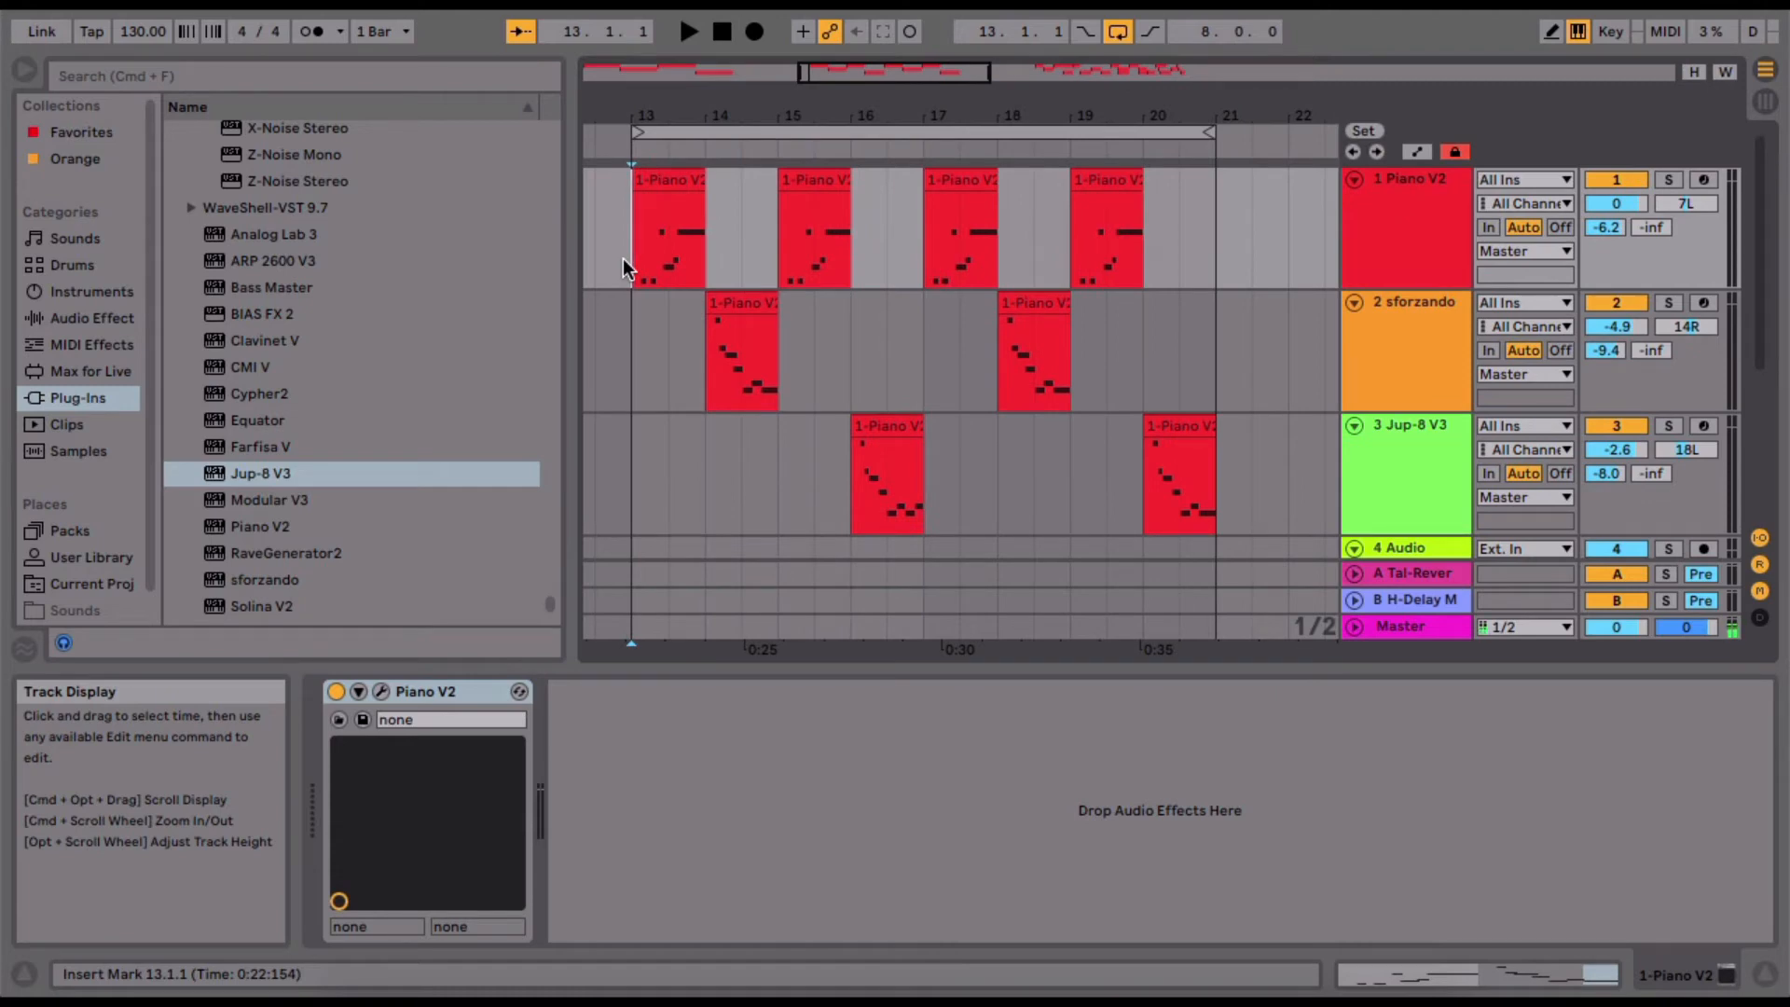
key(space)
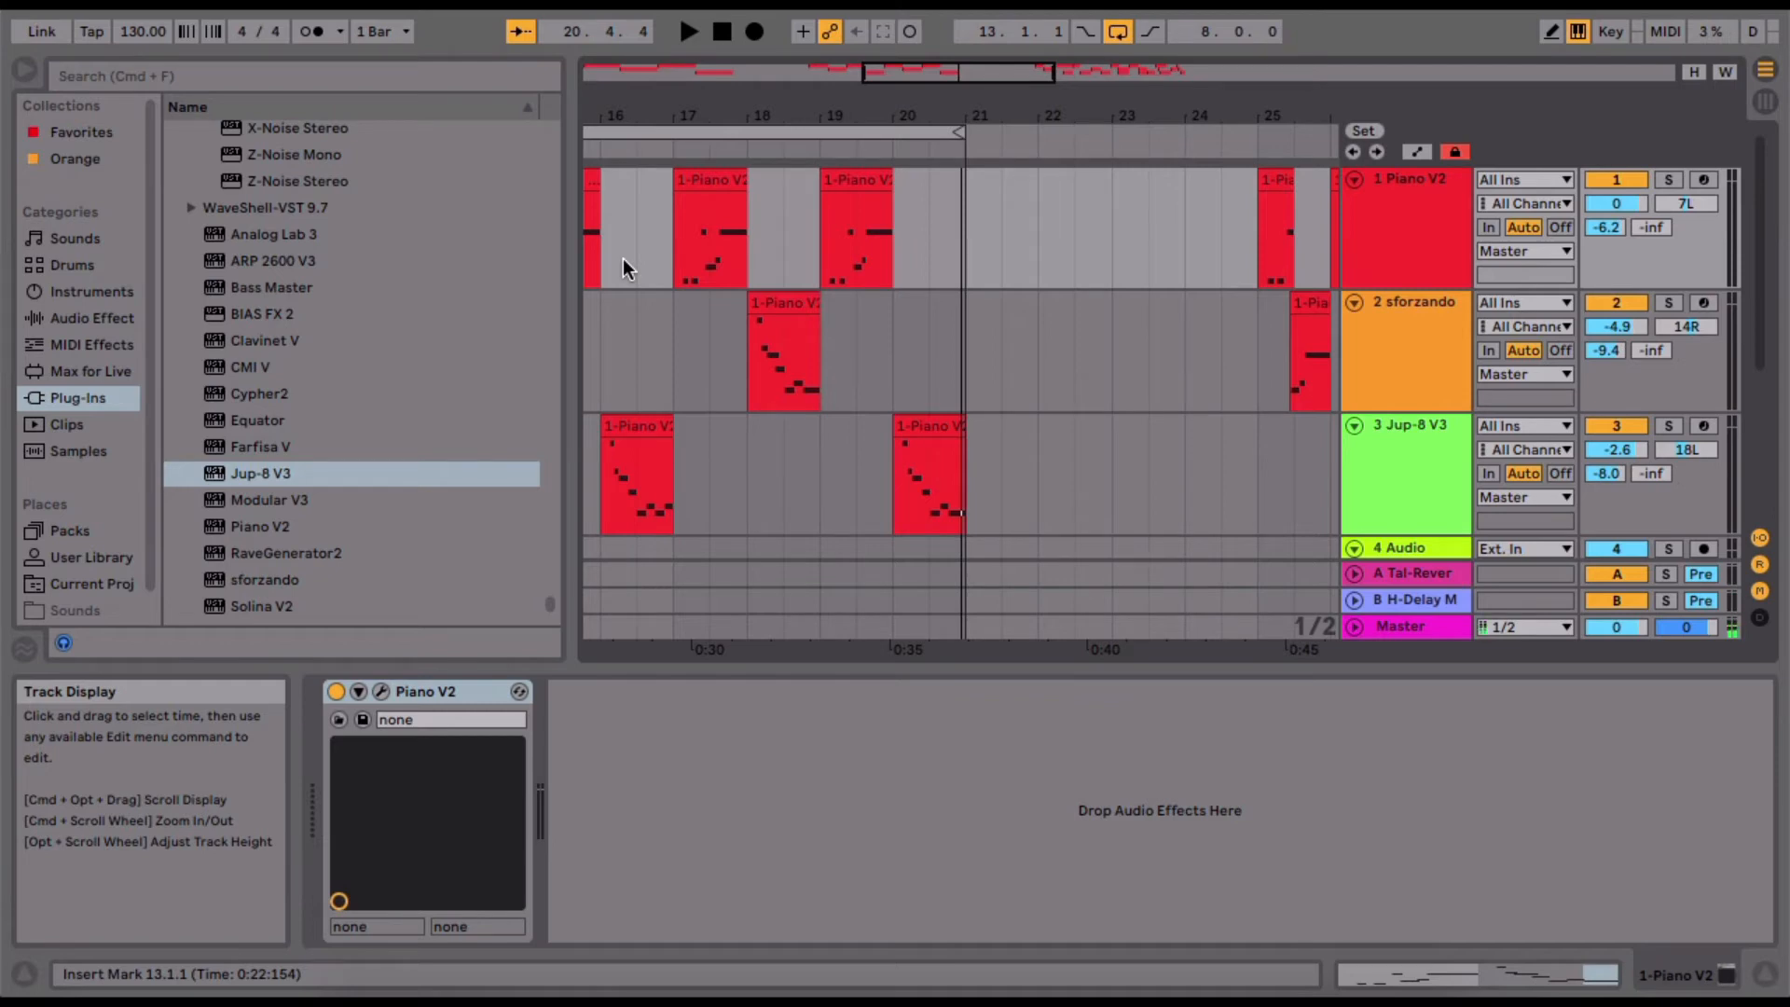
Select bars 25 to 33 on the Piano V2 track and set the loop to that eight-bar range
scroll(622, 260, left, 5)
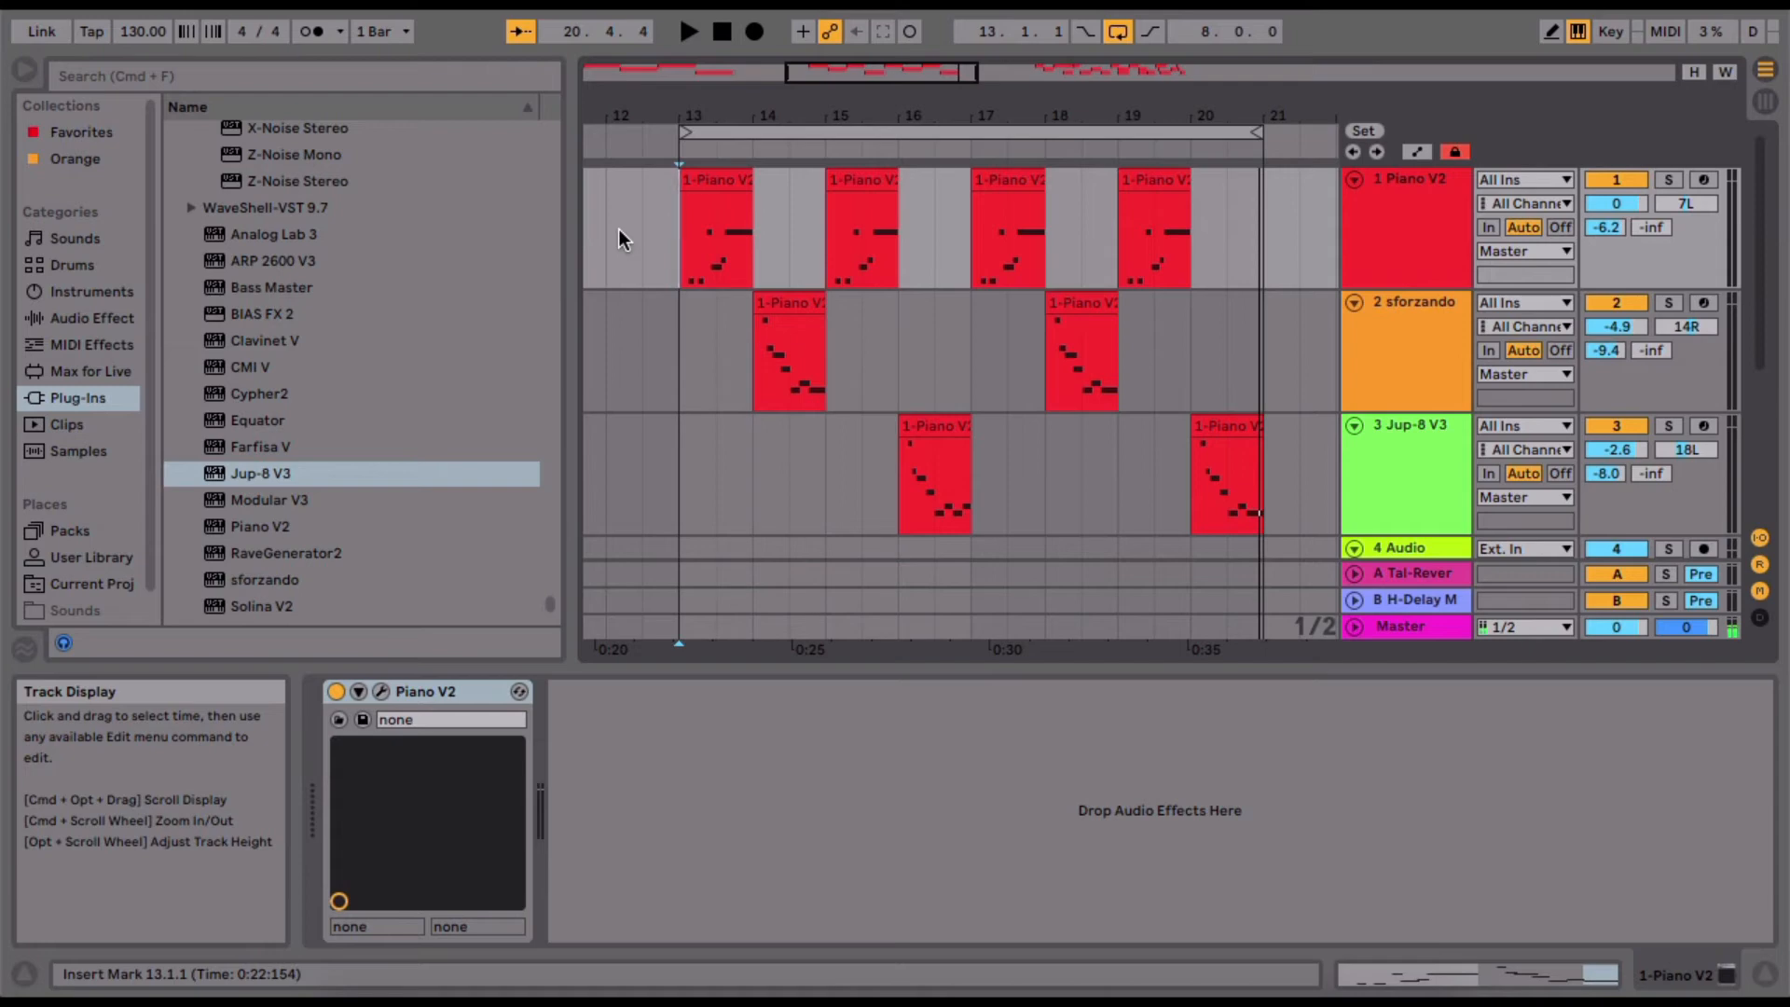
scroll(738, 384, right, 10)
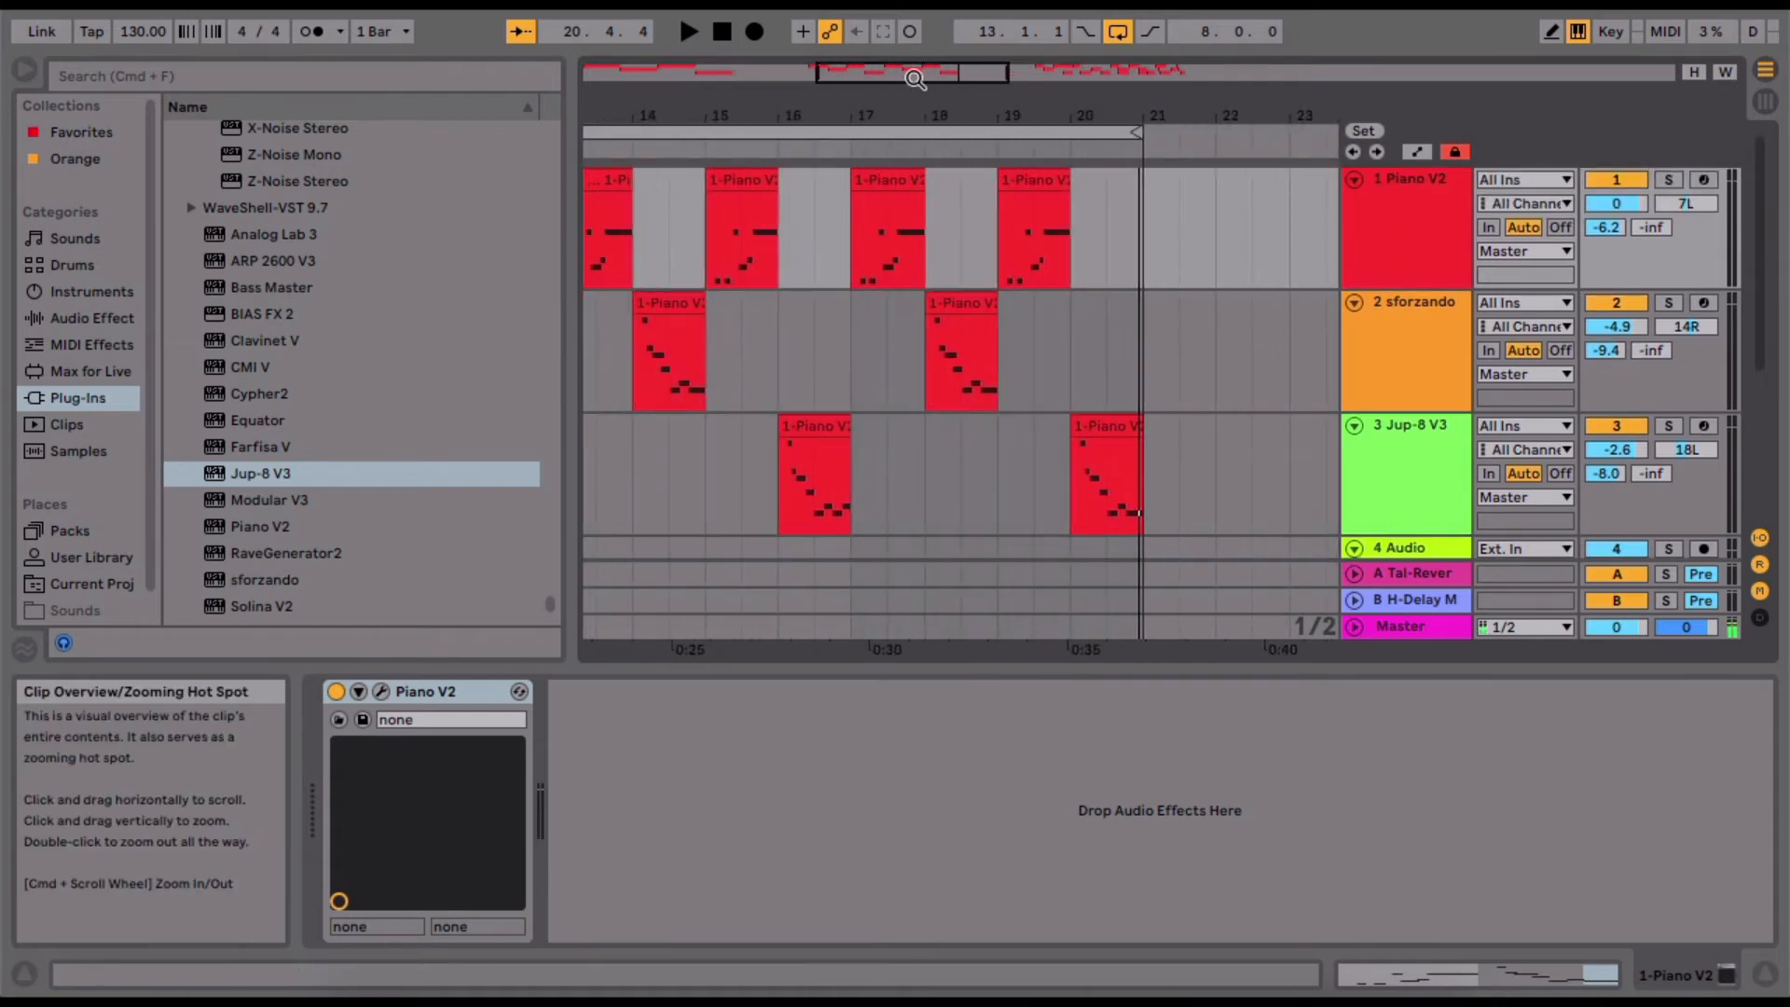
drag(918, 75, 958, 63)
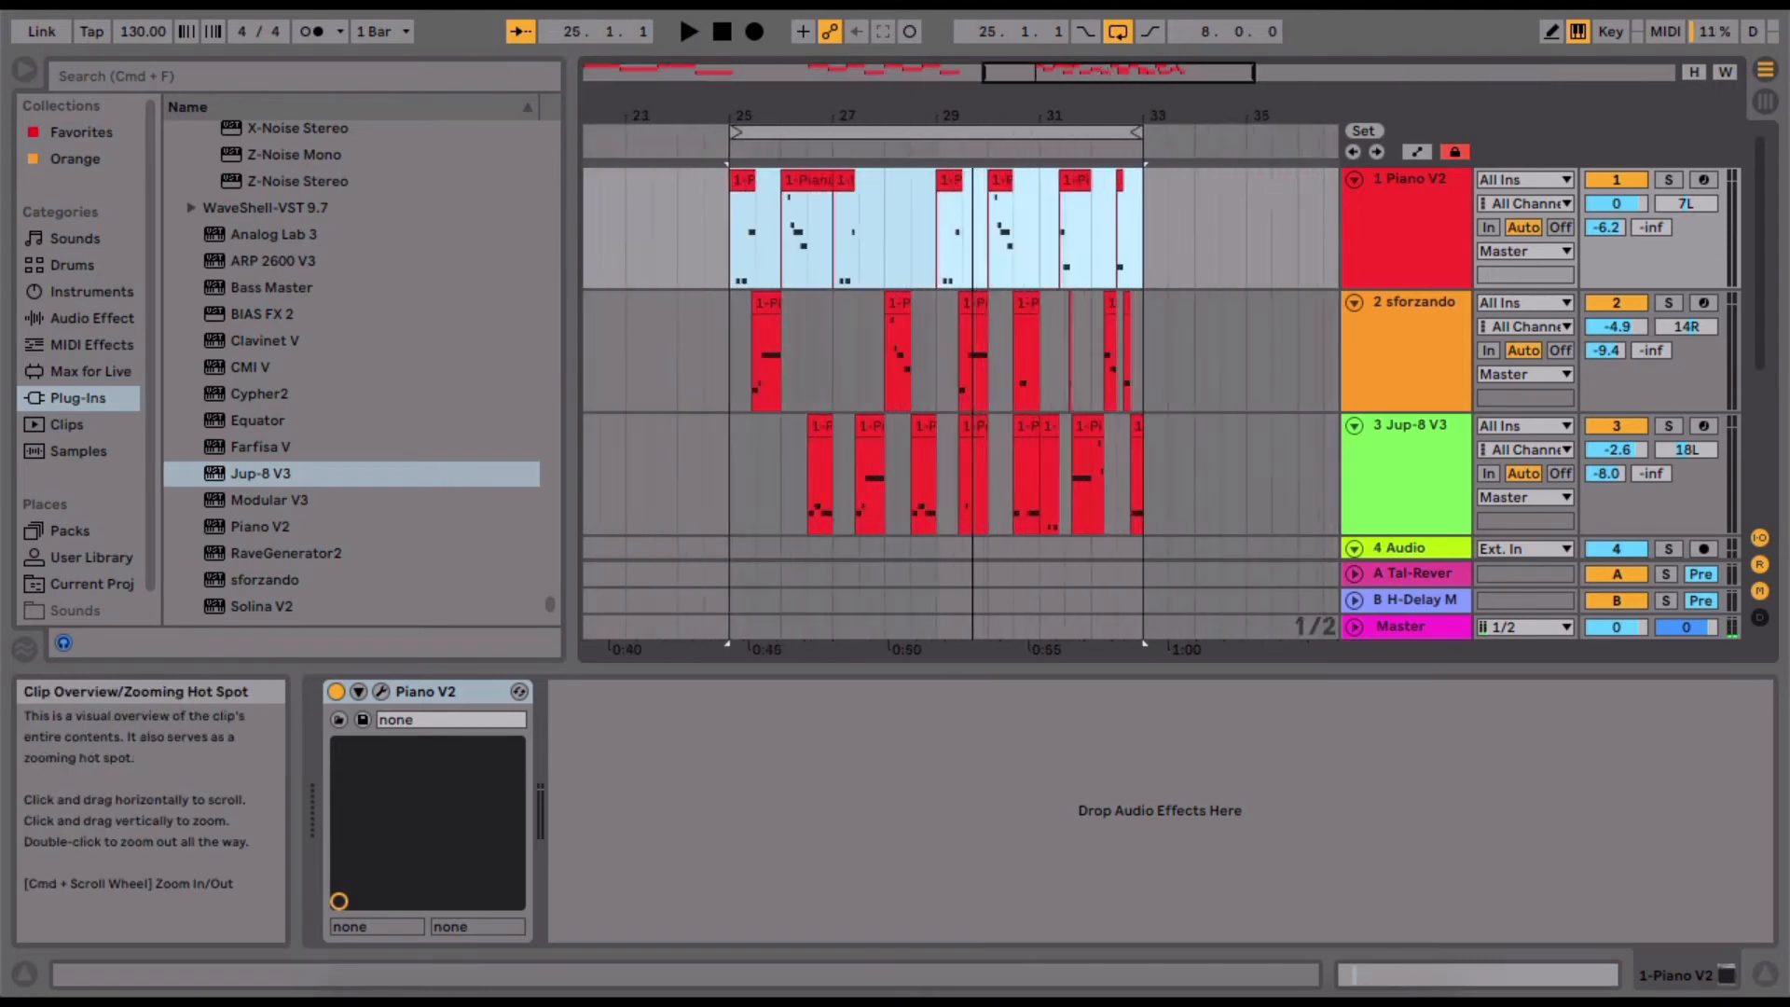
drag(1119, 75, 1118, 103)
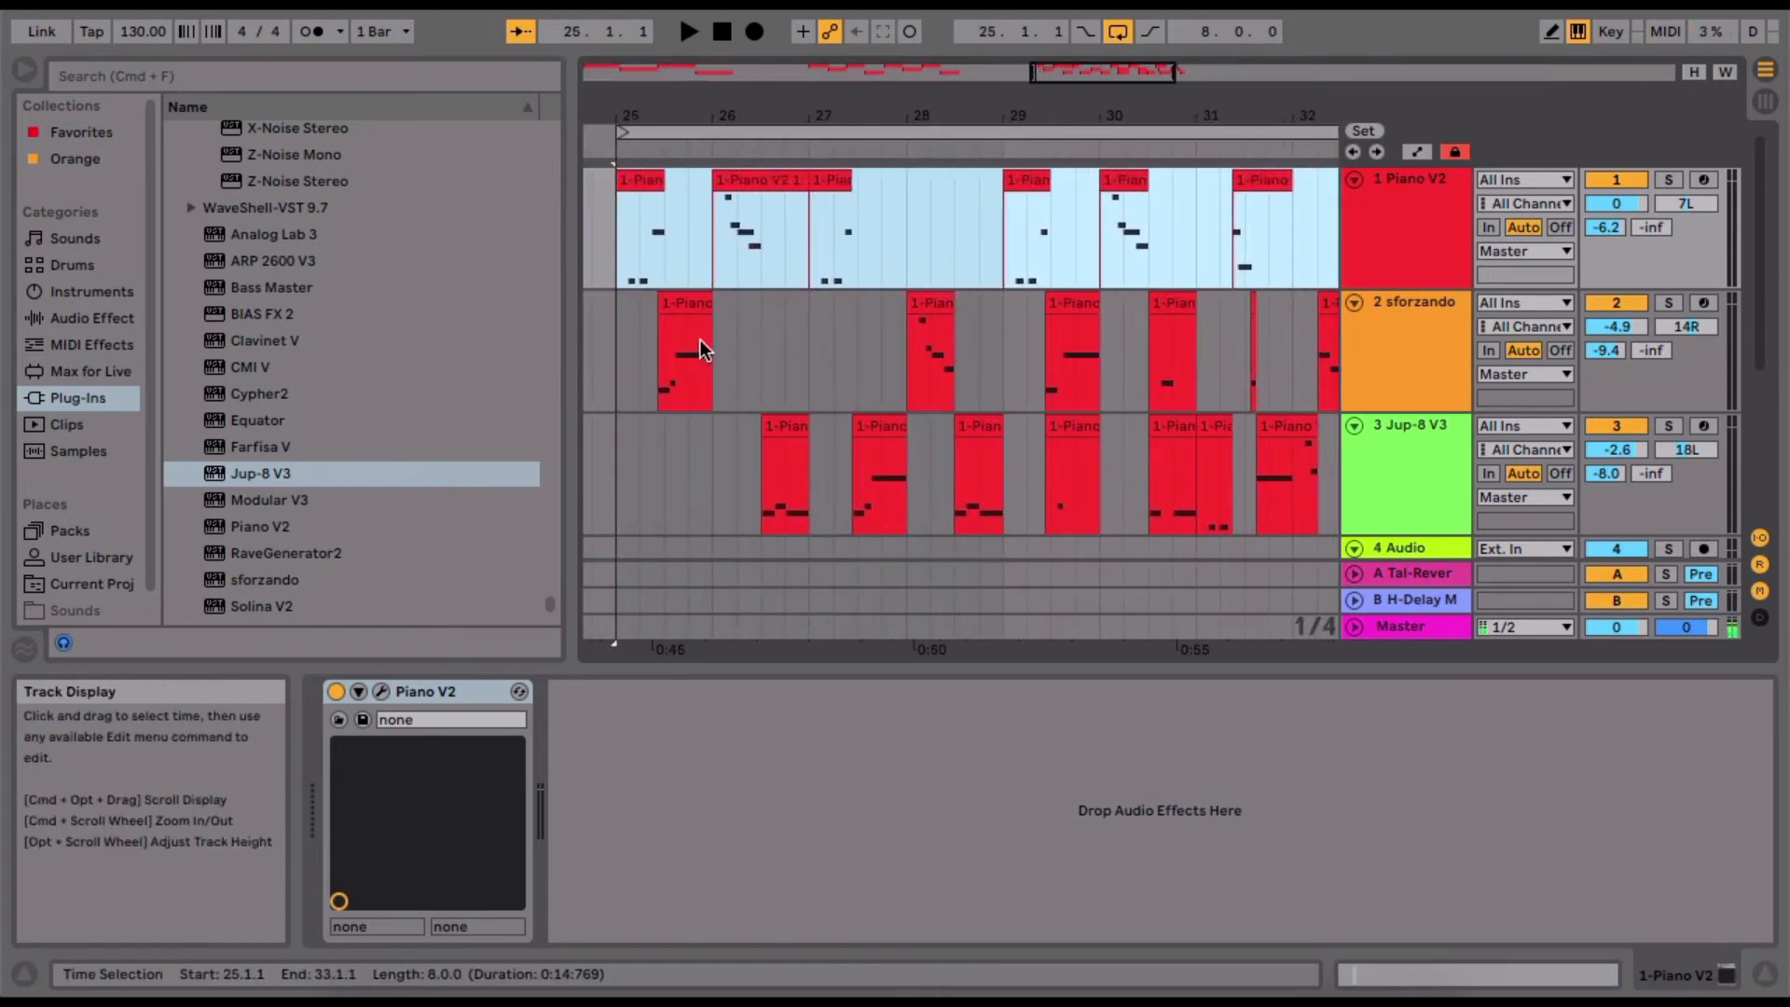
Examine how the short clips alternate between the three instrument tracks from bar 25 to bar 33
click(614, 319)
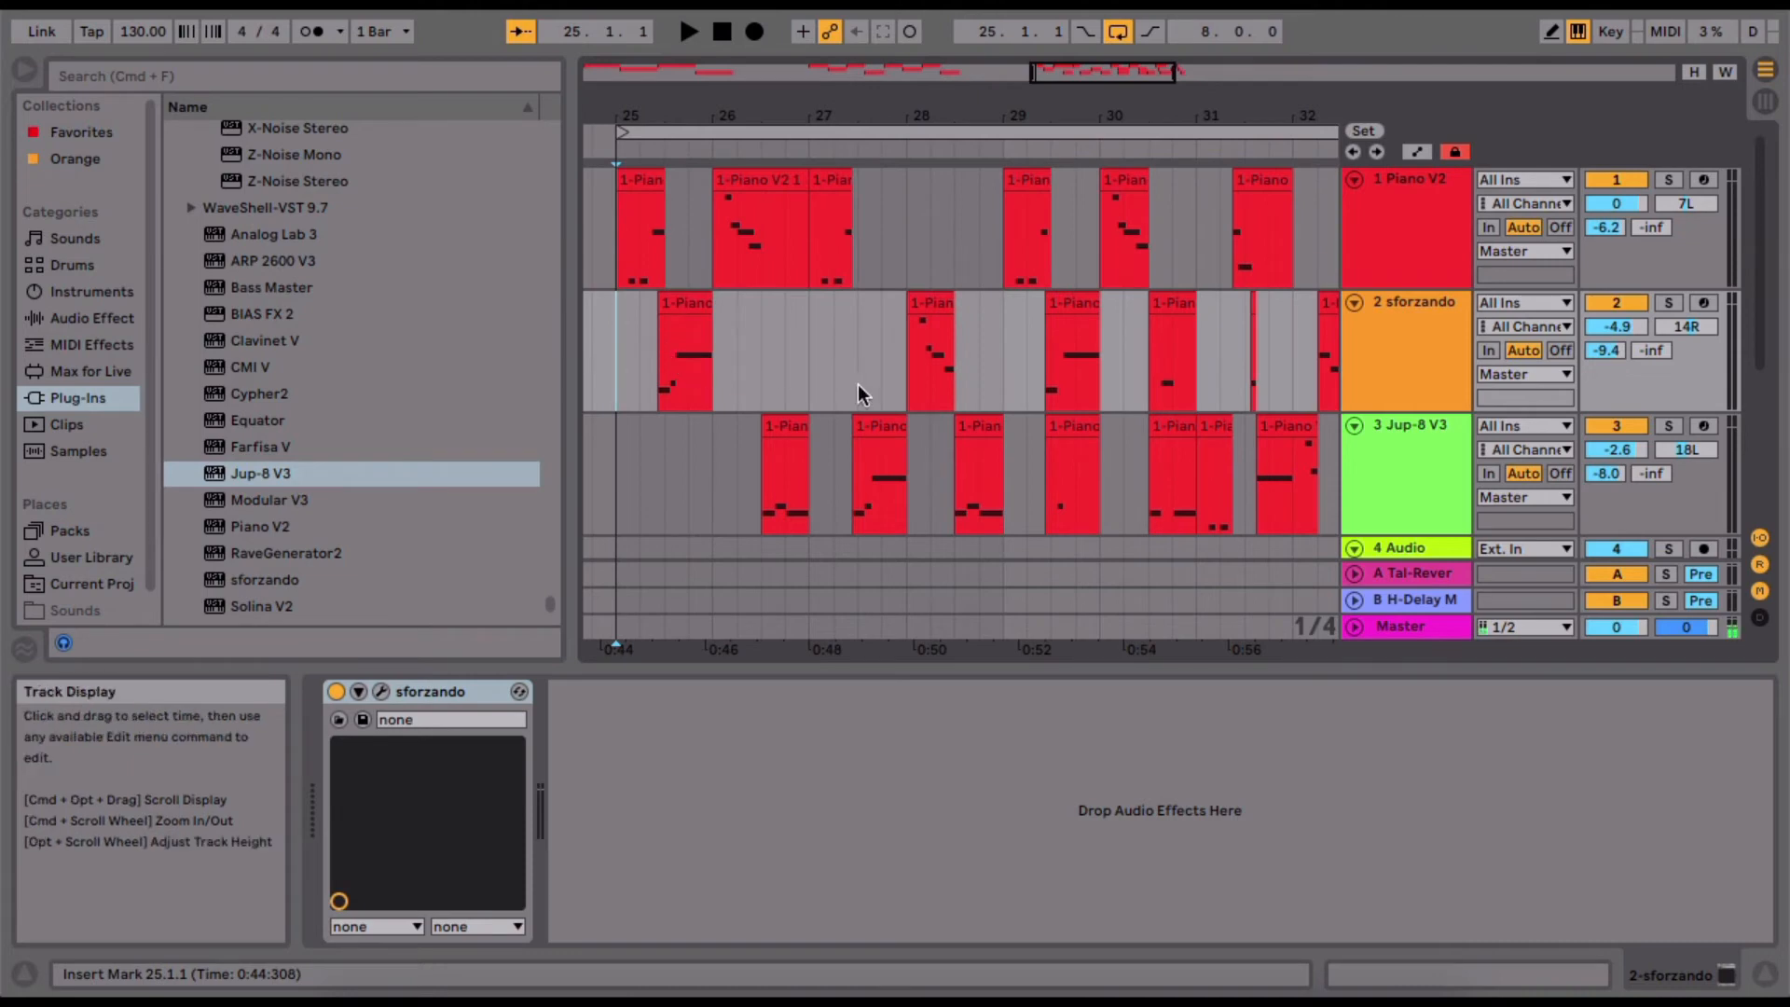
scroll(805, 382, down, 3)
scroll(805, 383, up, 3)
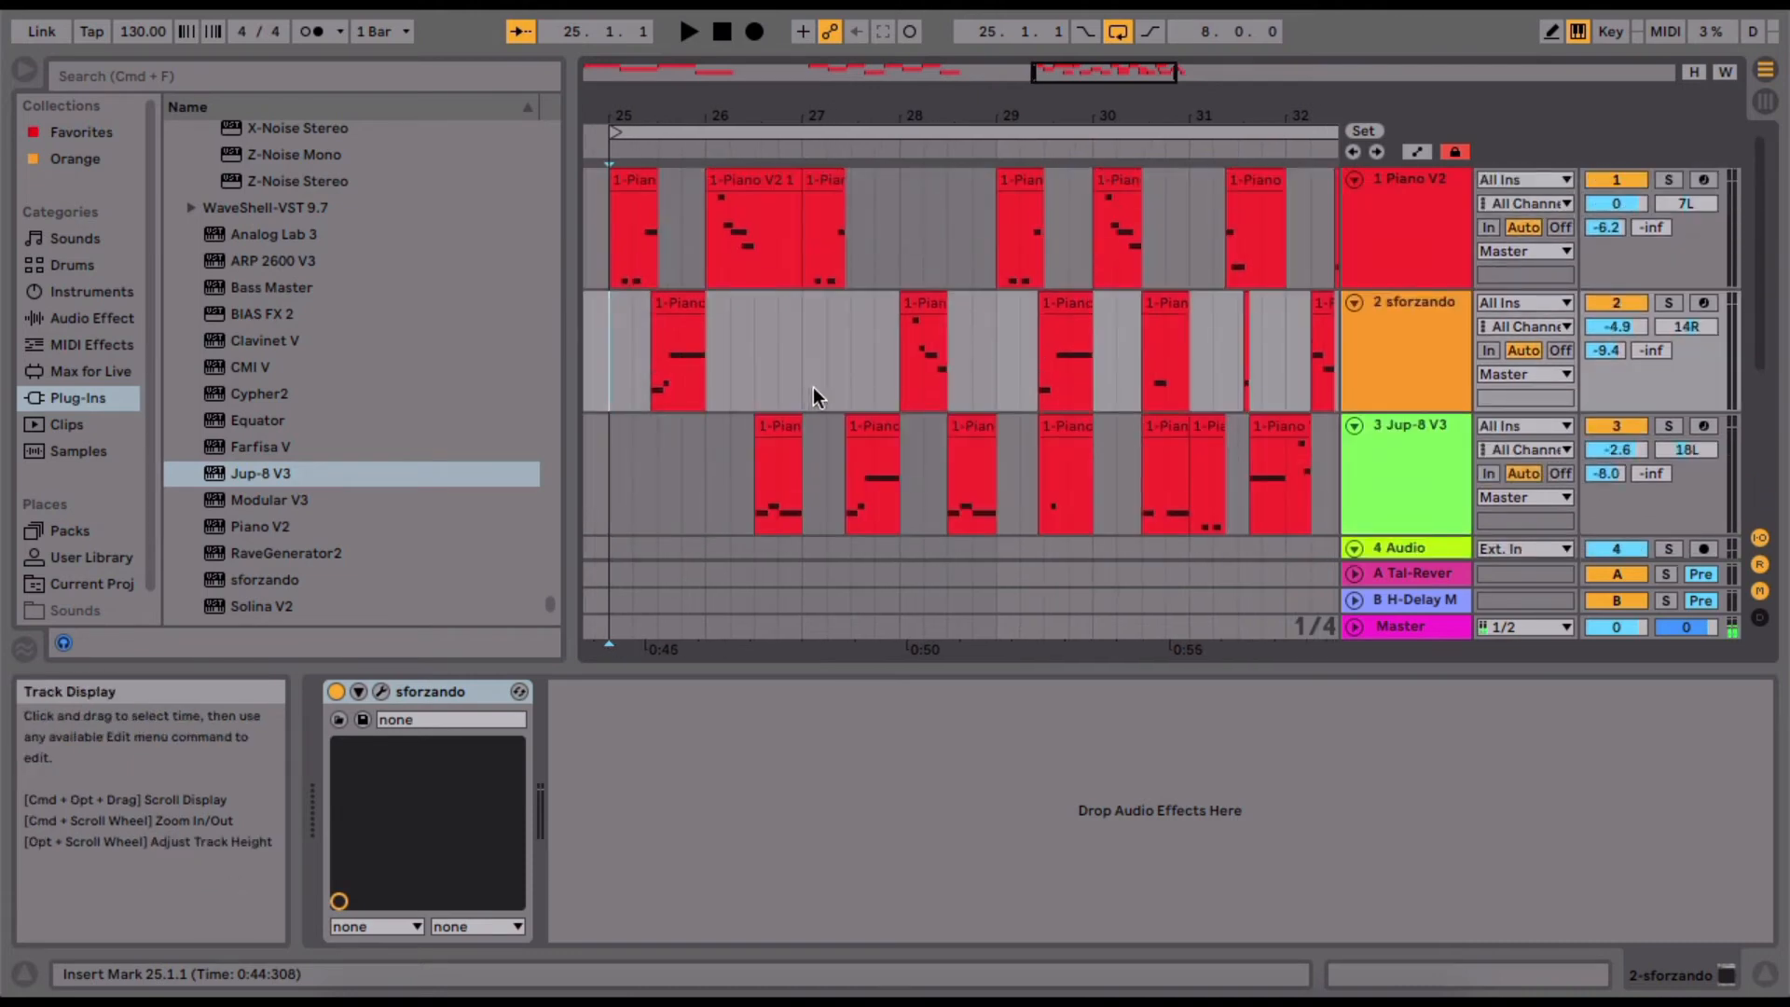
scroll(826, 269, left, 3)
scroll(826, 268, down, 1)
scroll(826, 268, up, 1)
scroll(825, 268, right, 1)
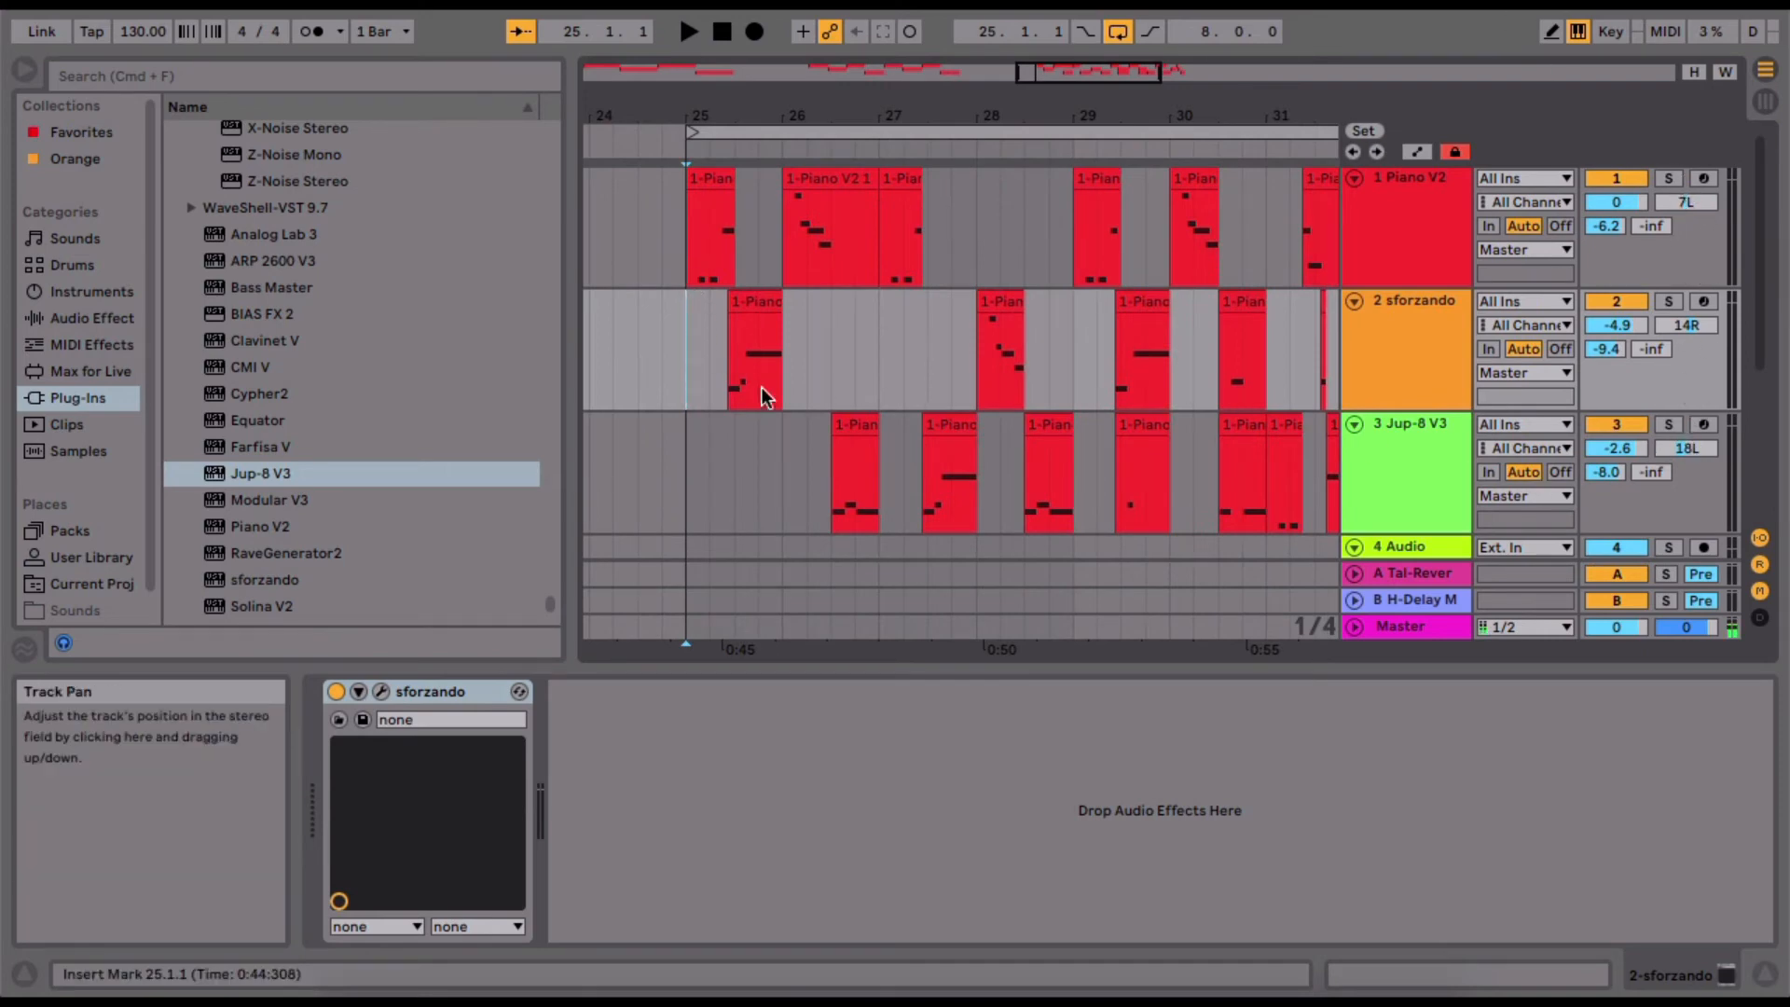
scroll(687, 375, right, 5)
scroll(687, 375, left, 5)
scroll(687, 376, right, 3)
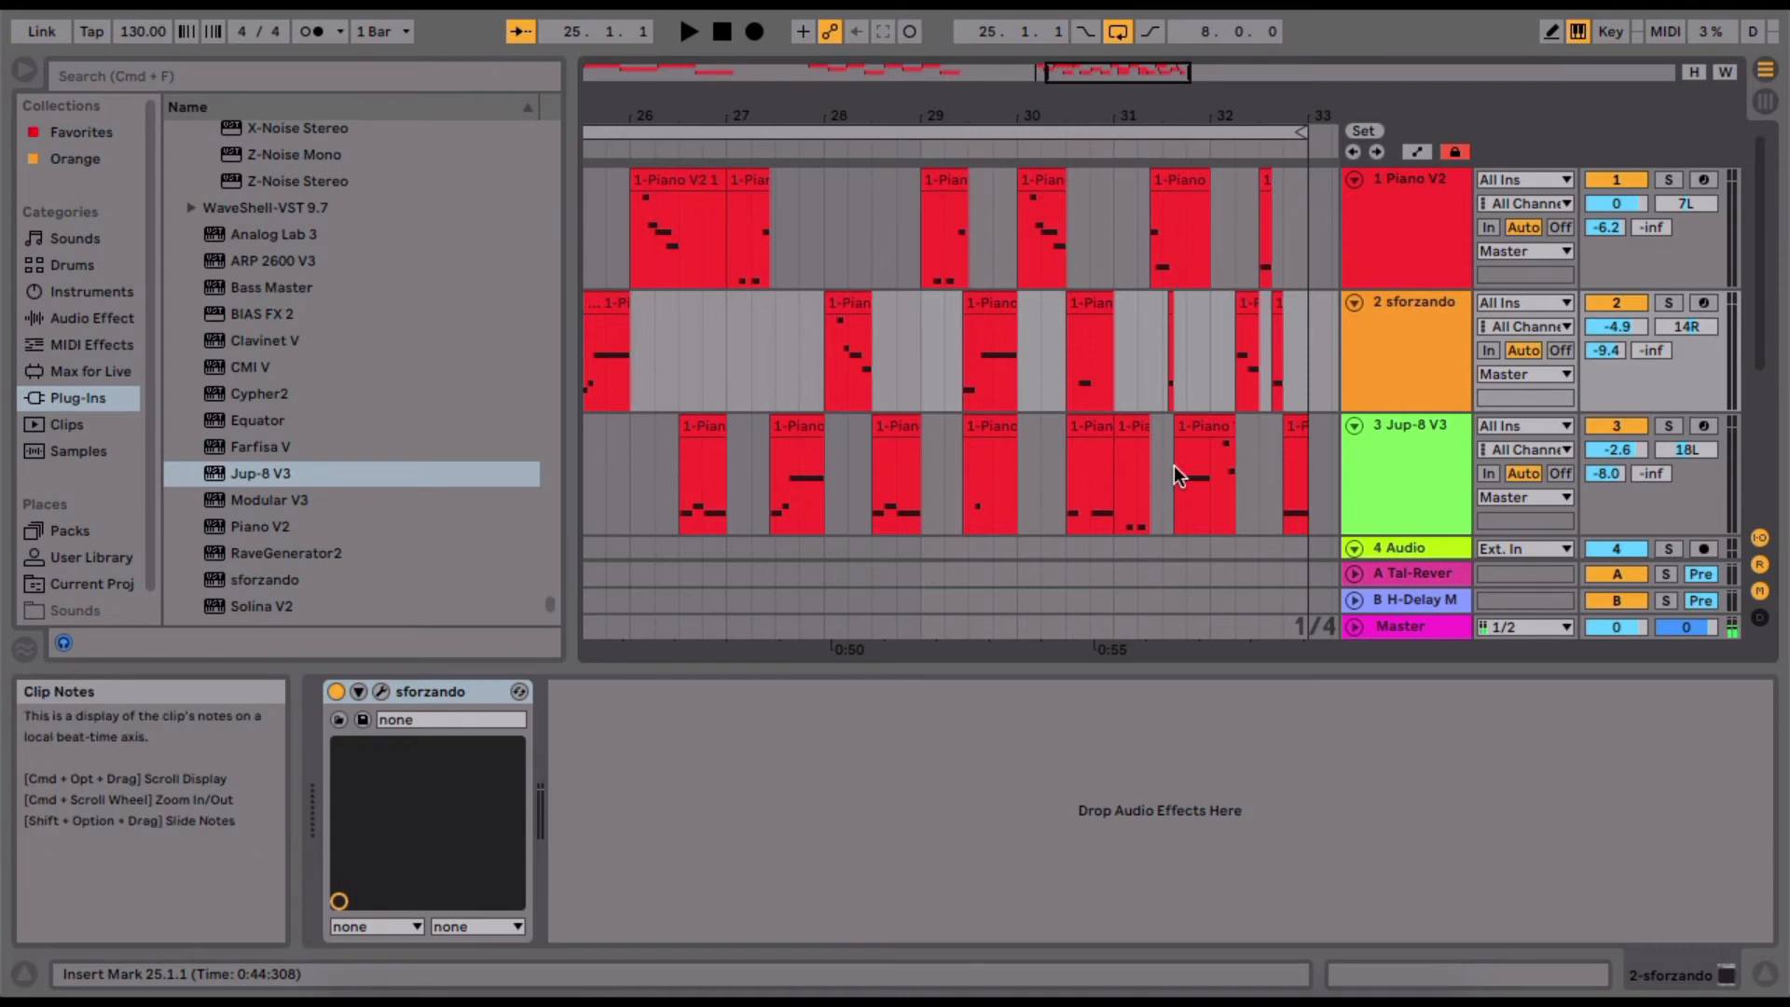
drag(1062, 116, 1115, 69)
scroll(945, 235, right, 1)
scroll(945, 234, left, 1)
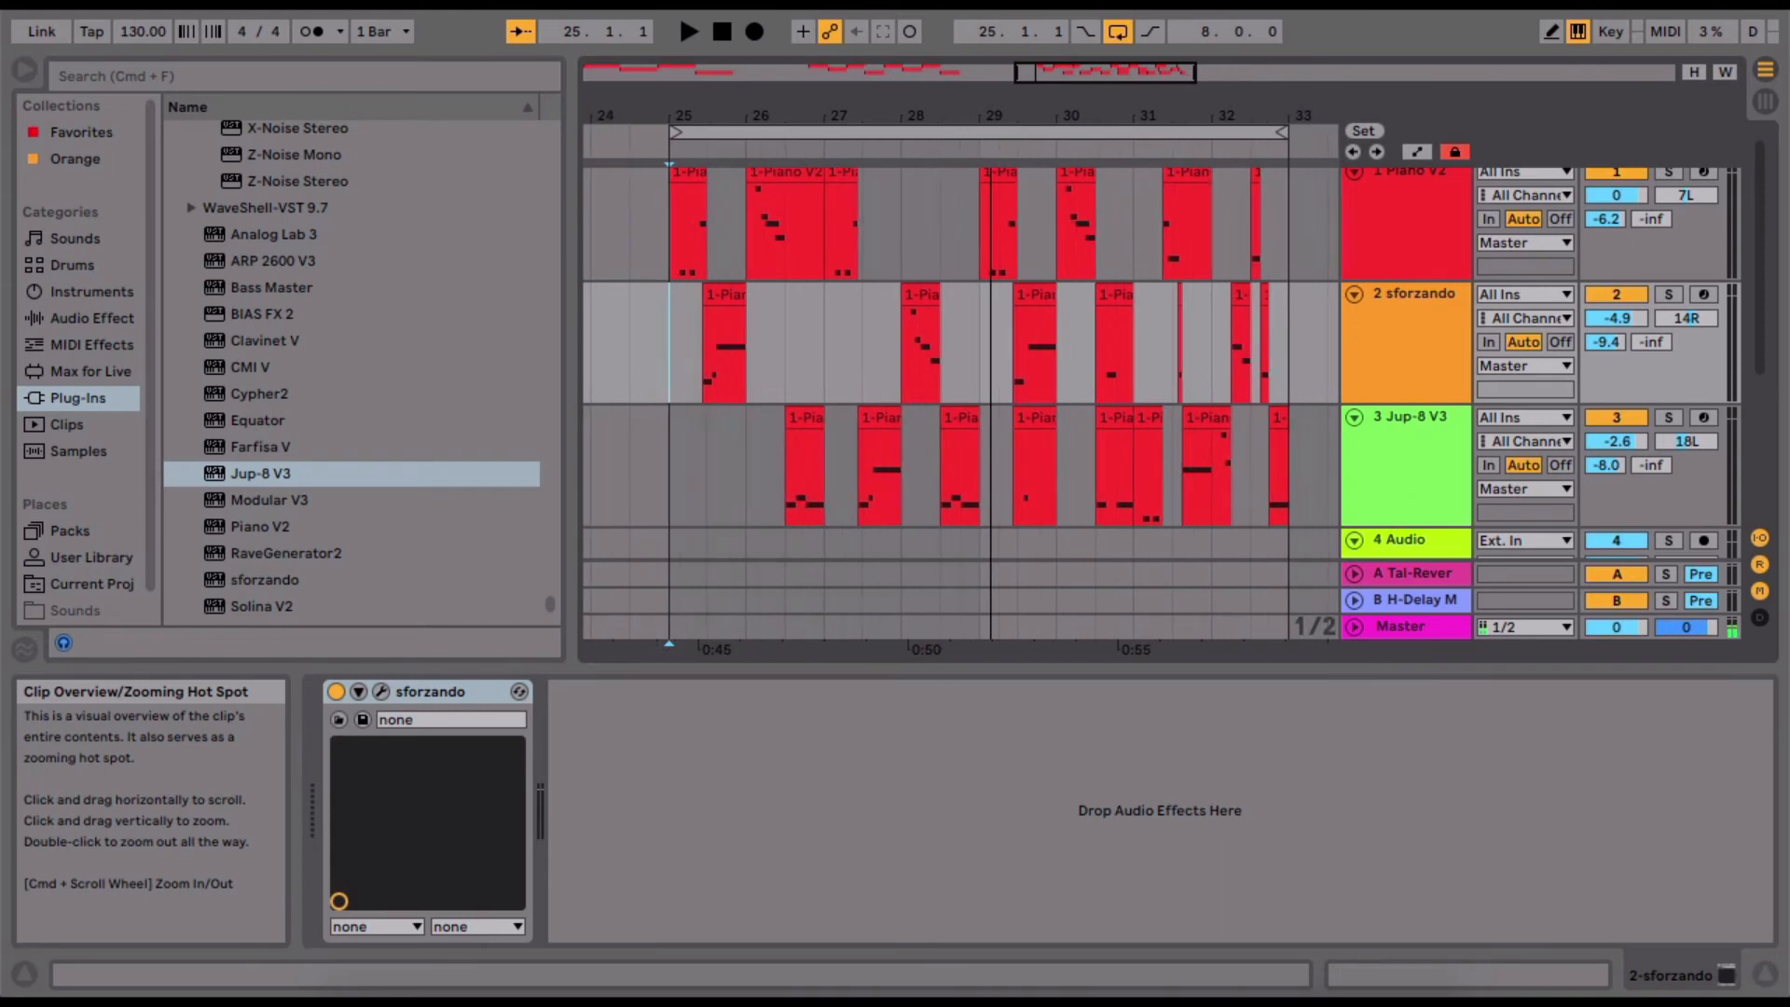
Play the third looped section from 25.1.1 on the Piano V2 track and stop playback
click(669, 259)
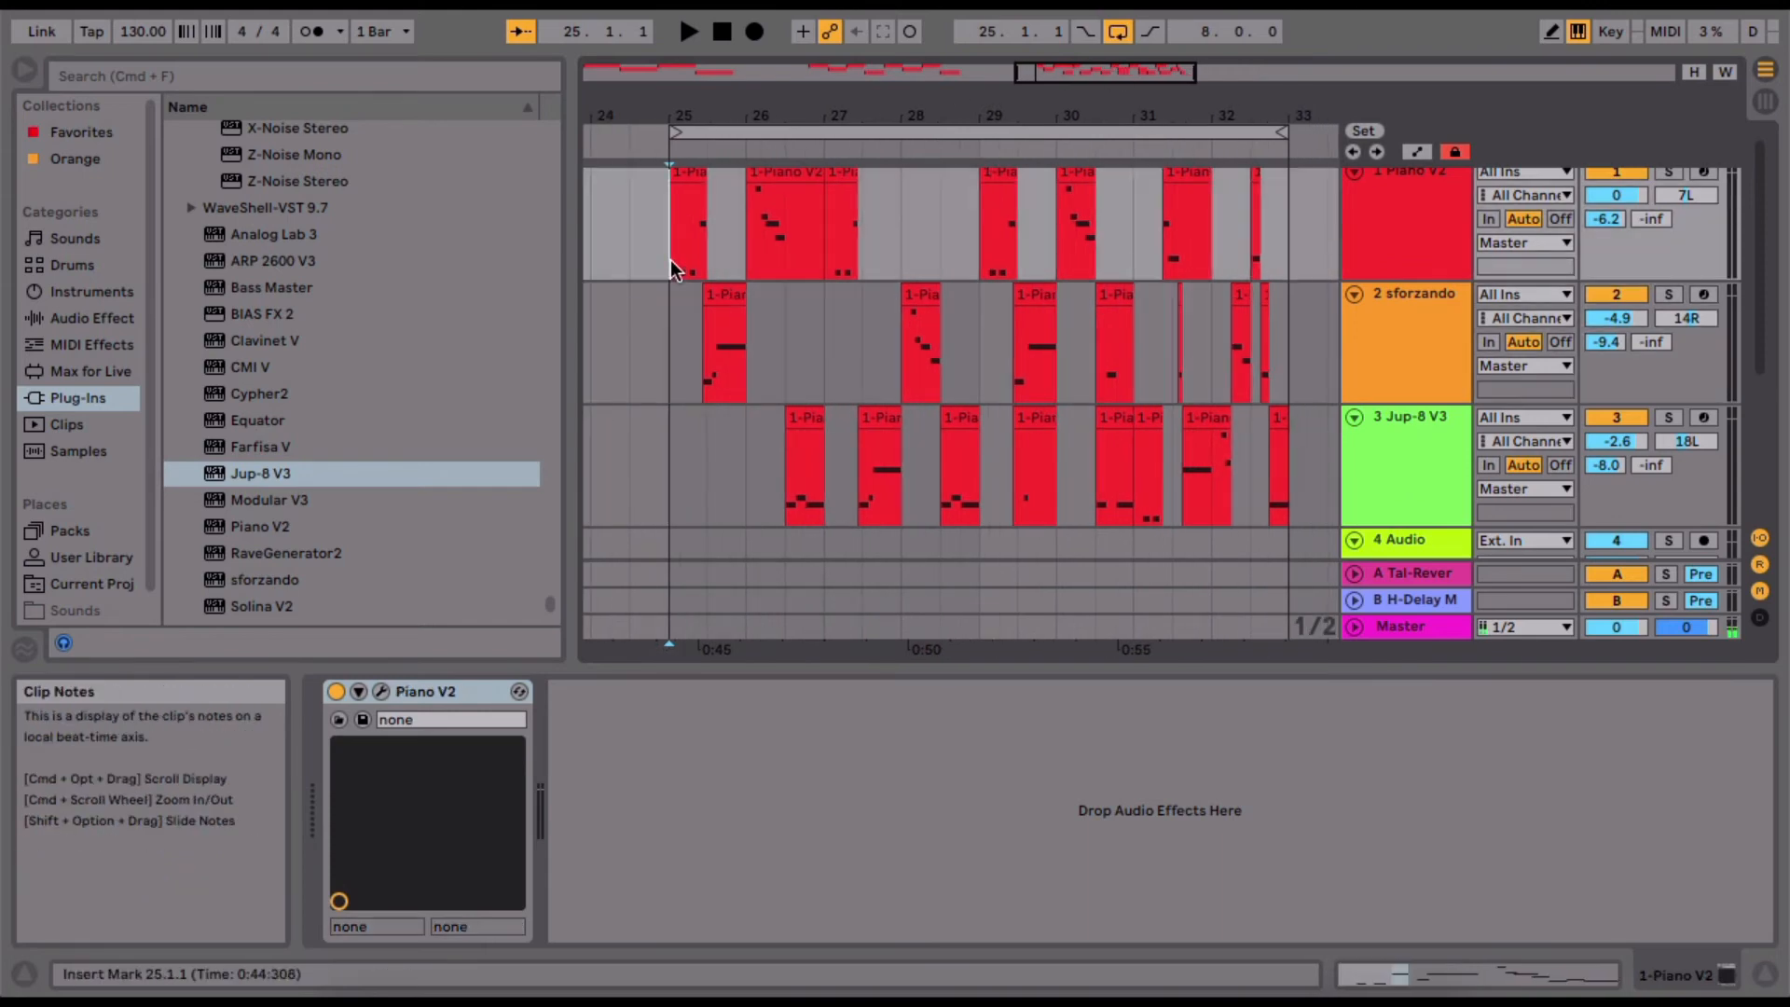
key(space)
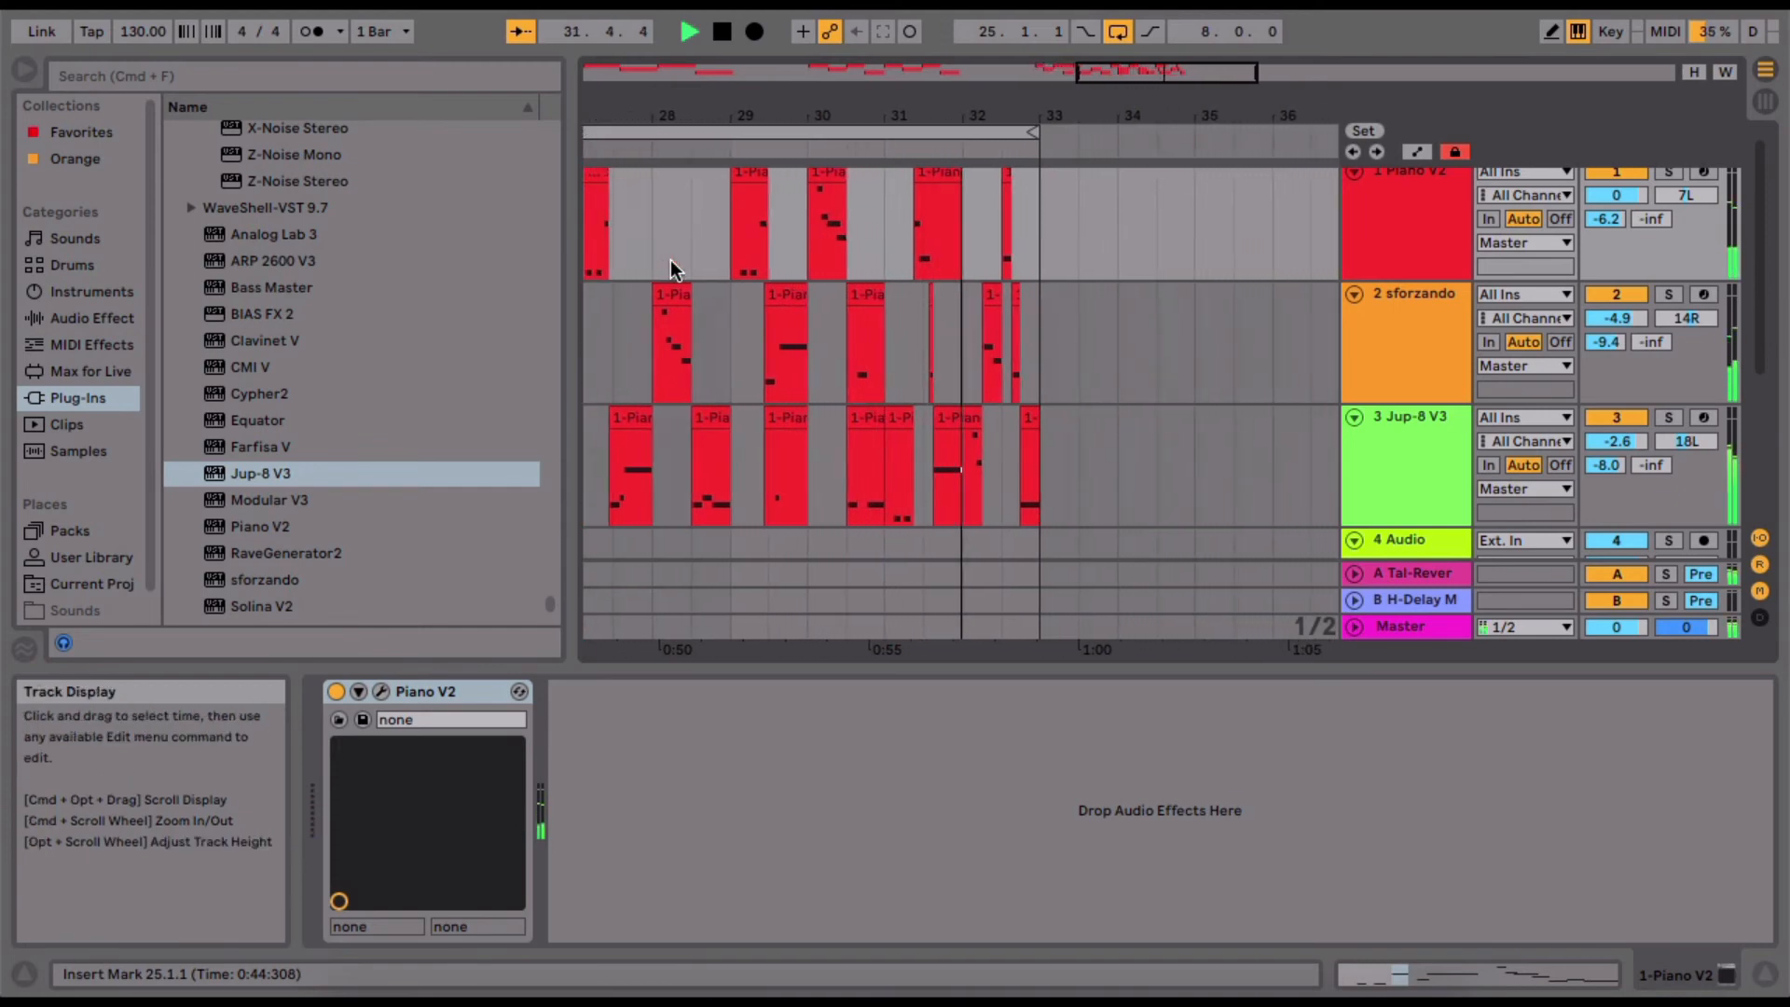
key(space)
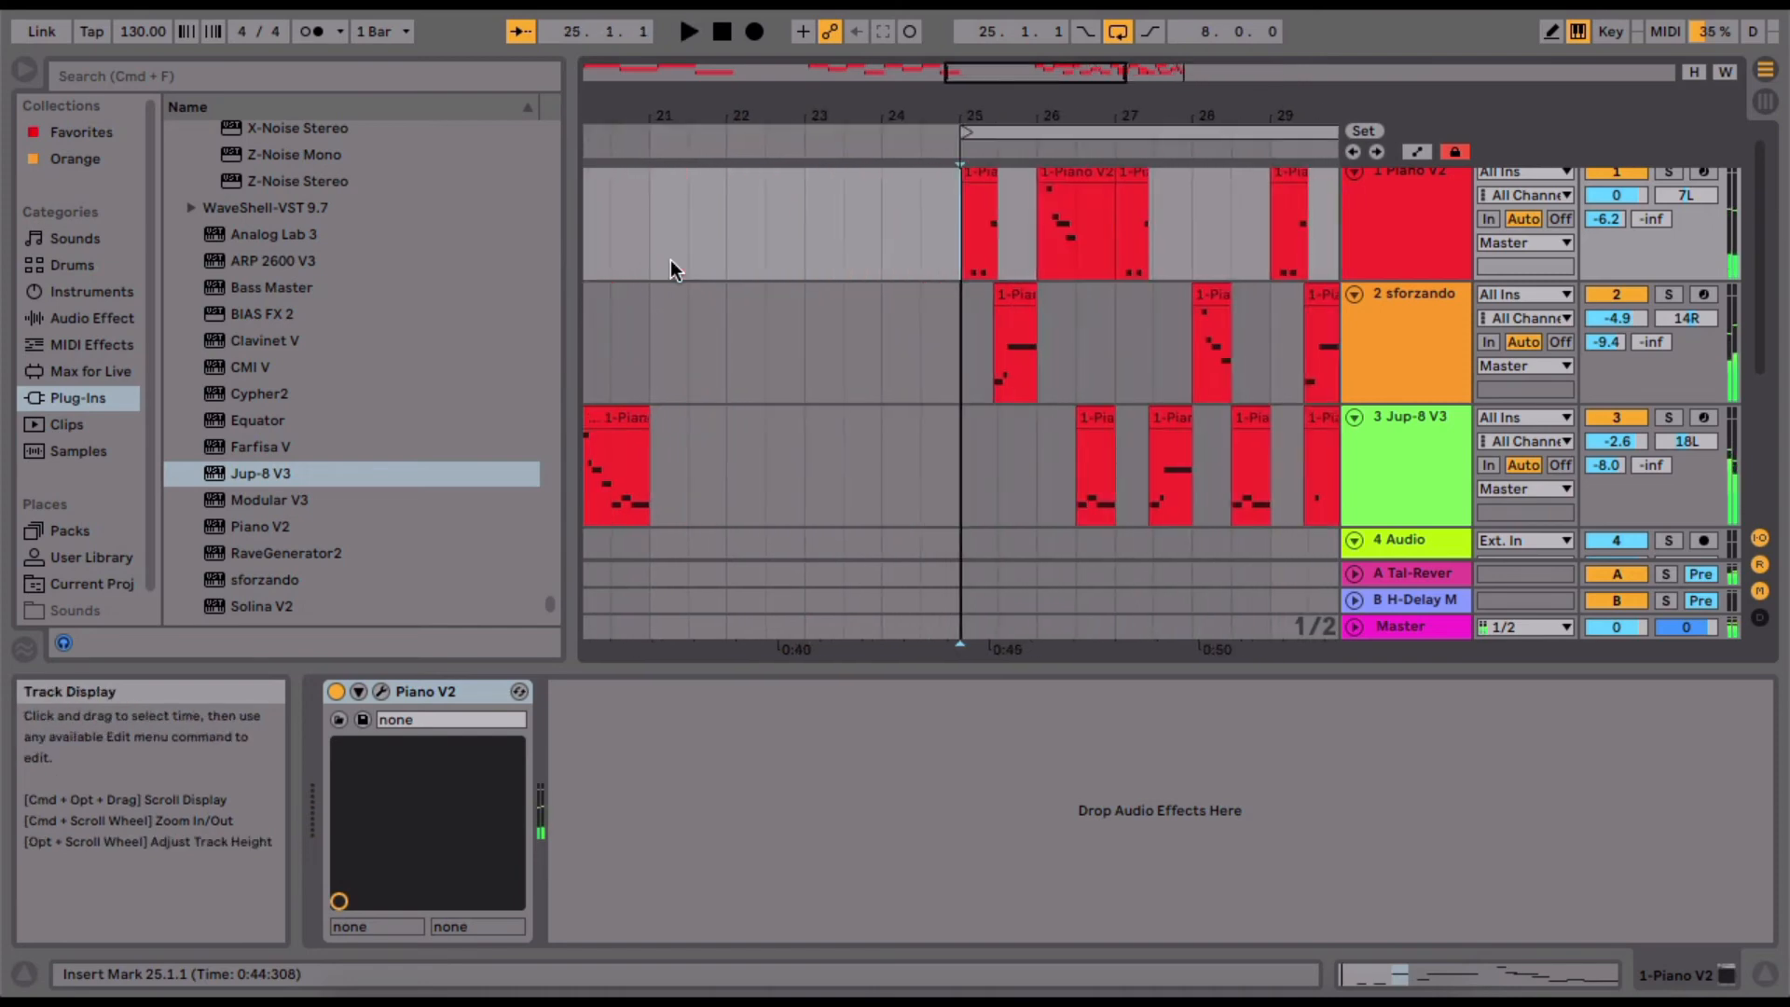